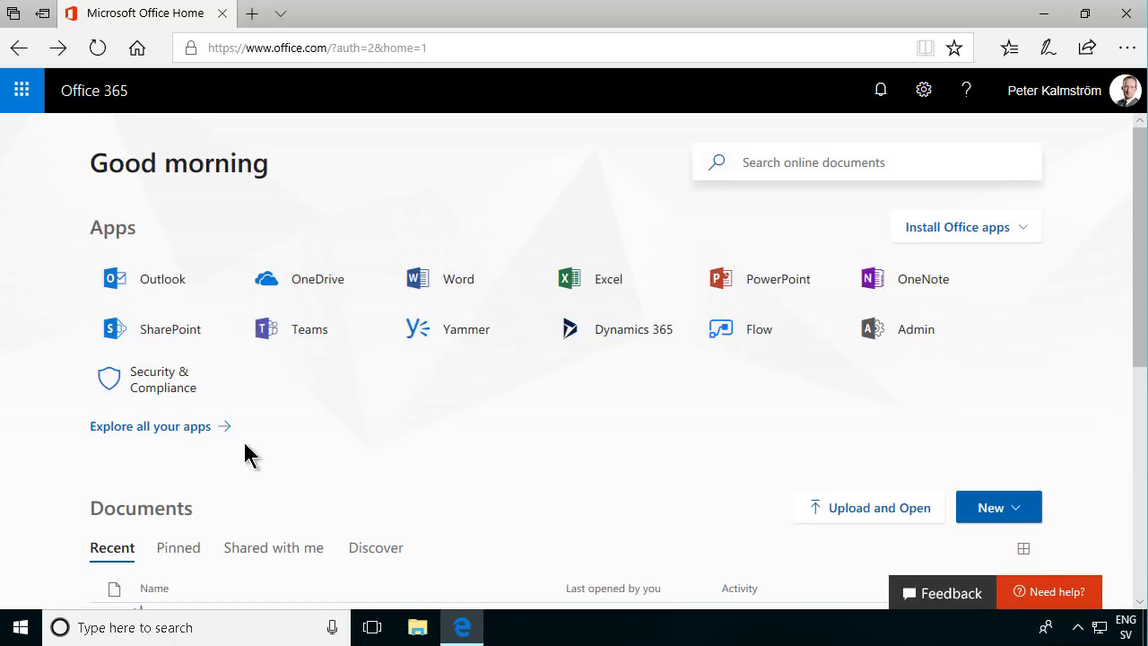
Open Sway from the full list of Office 365 apps and dismiss its introduction.
click(193, 437)
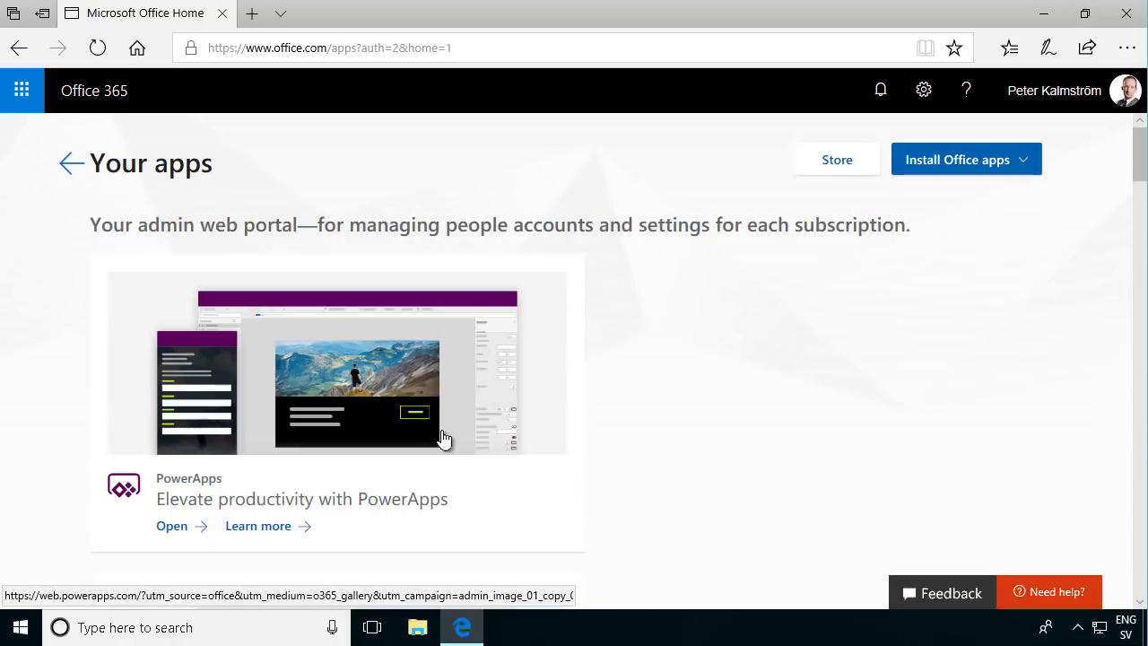
scroll(607, 454, down, 5)
scroll(605, 454, down, 15)
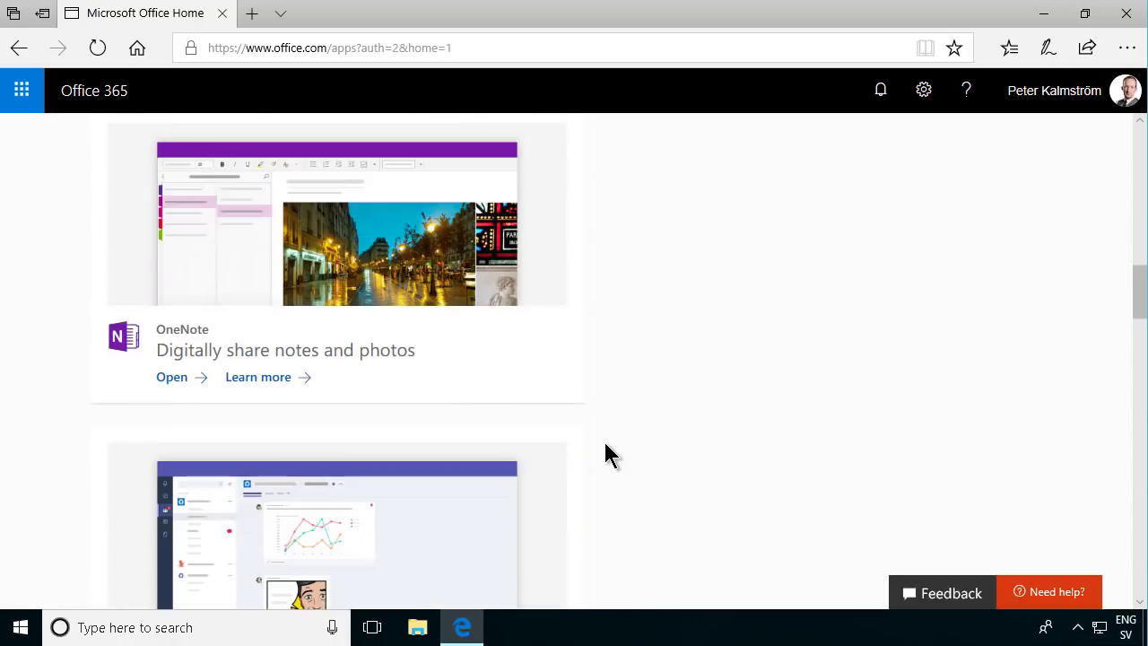
scroll(626, 457, down, 17)
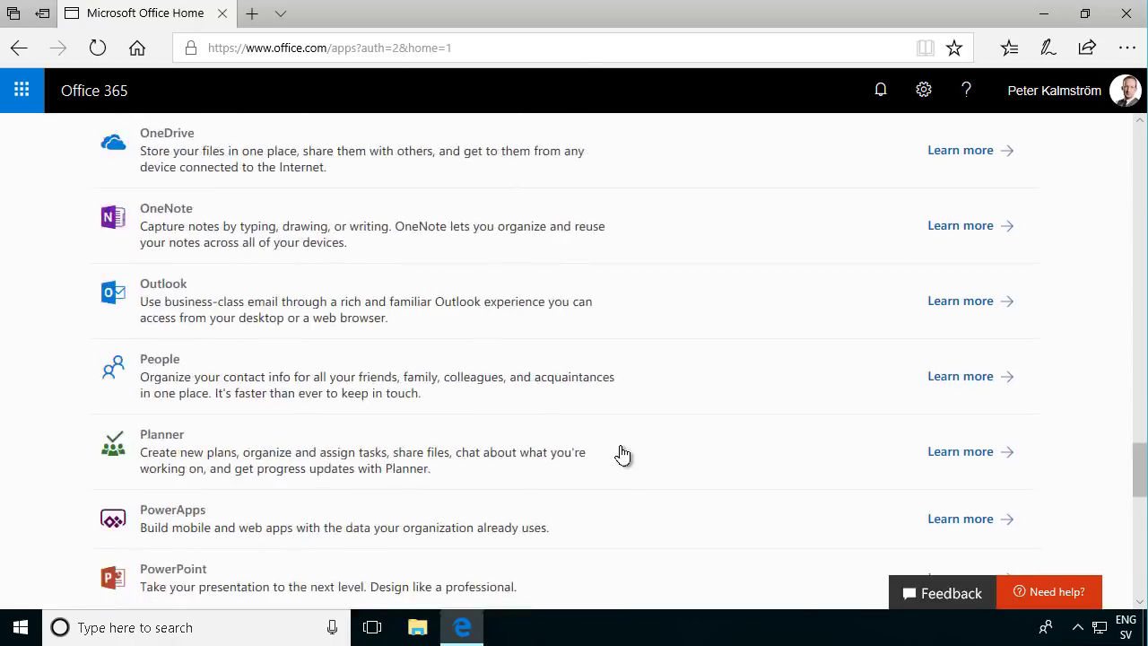
scroll(619, 462, down, 1)
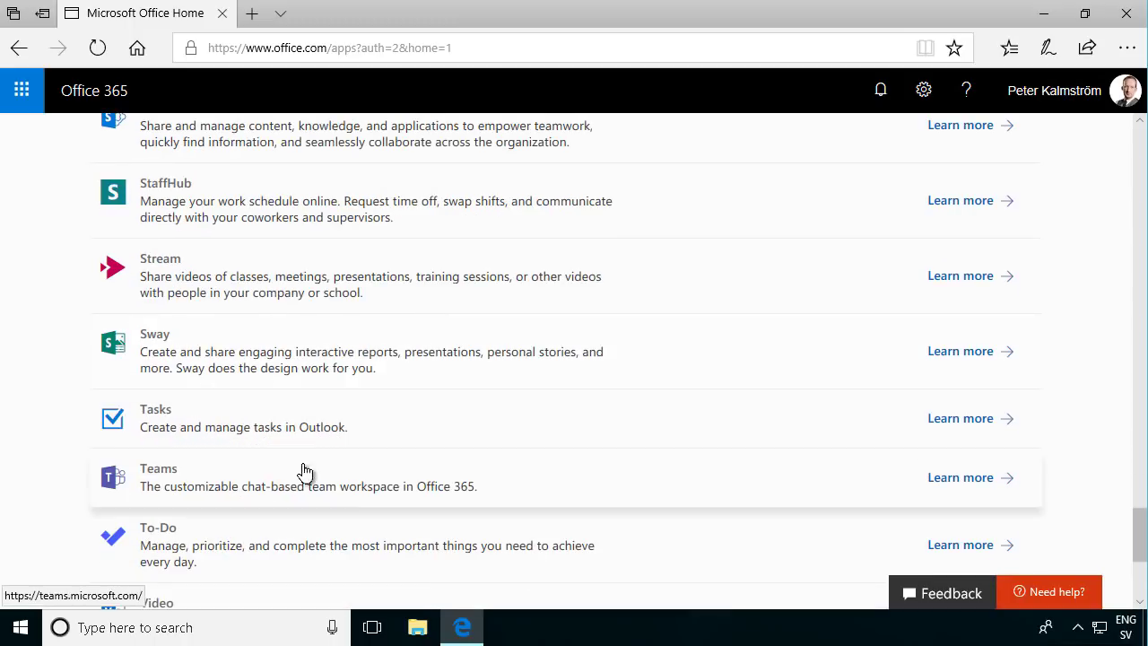
scroll(225, 448, down, 2)
scroll(225, 453, down, 2)
scroll(225, 456, up, 3)
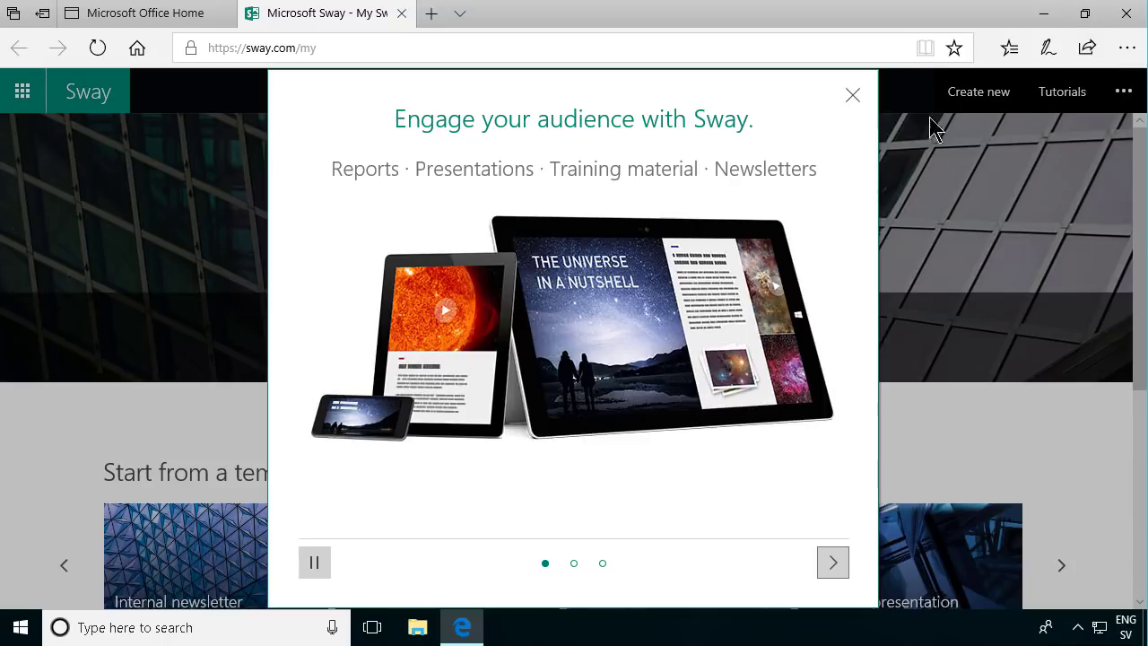
click(853, 96)
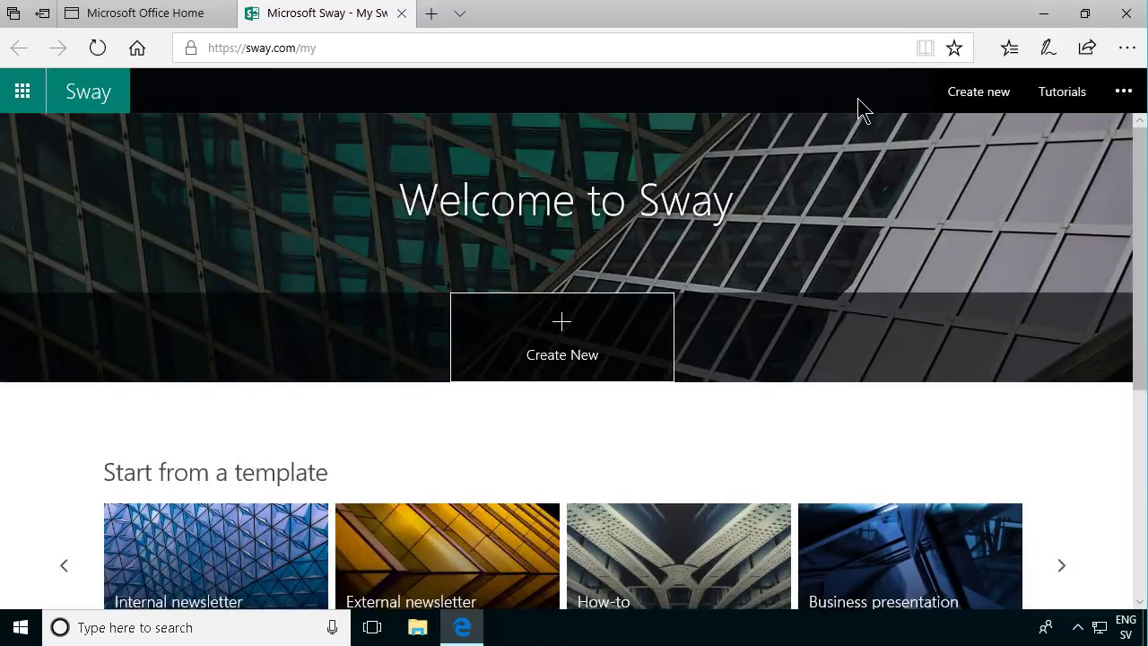
Examine the Sway start page: the account options, the Create New option, the templates and the featured Sways.
click(1121, 94)
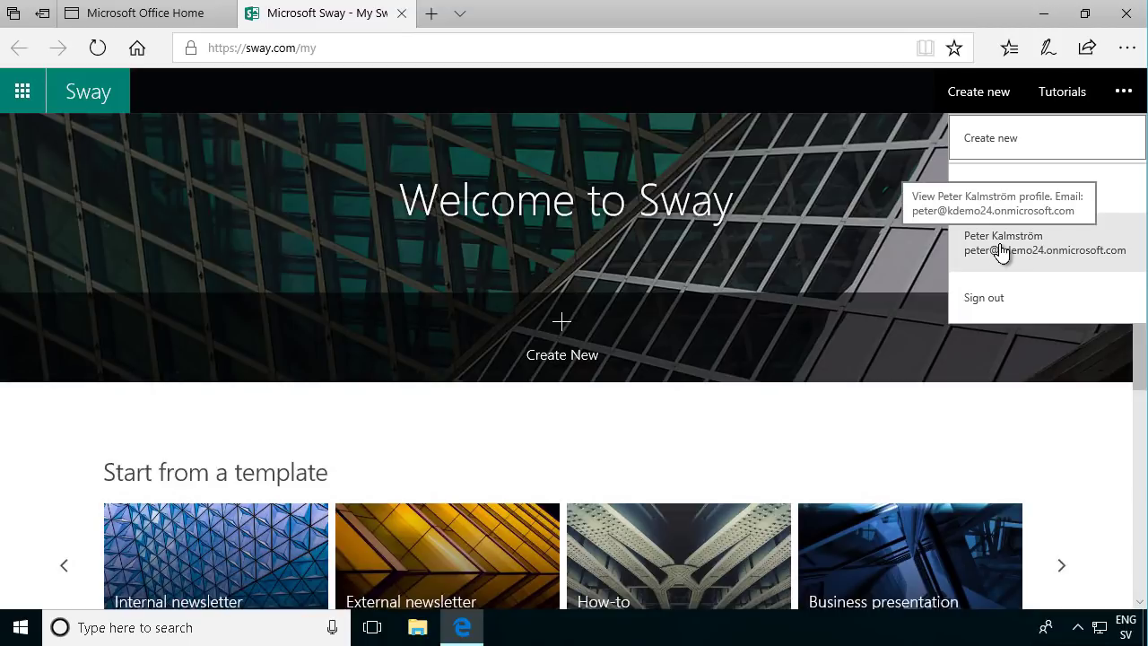
click(752, 438)
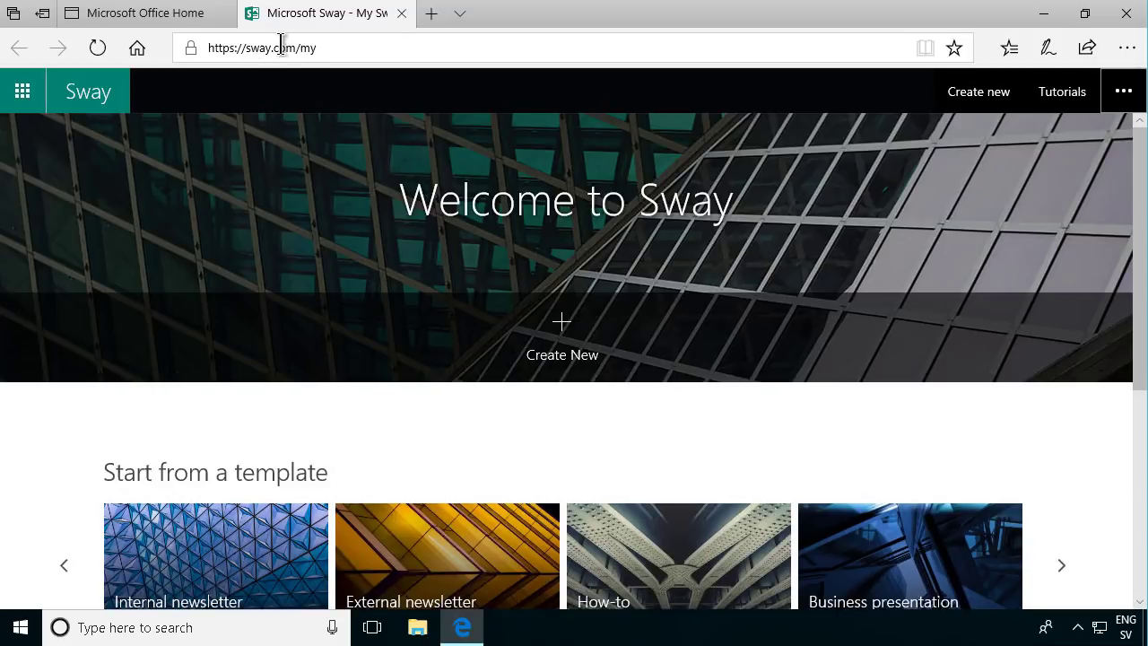
scroll(693, 408, down, 1)
scroll(697, 417, up, 1)
scroll(607, 412, down, 1)
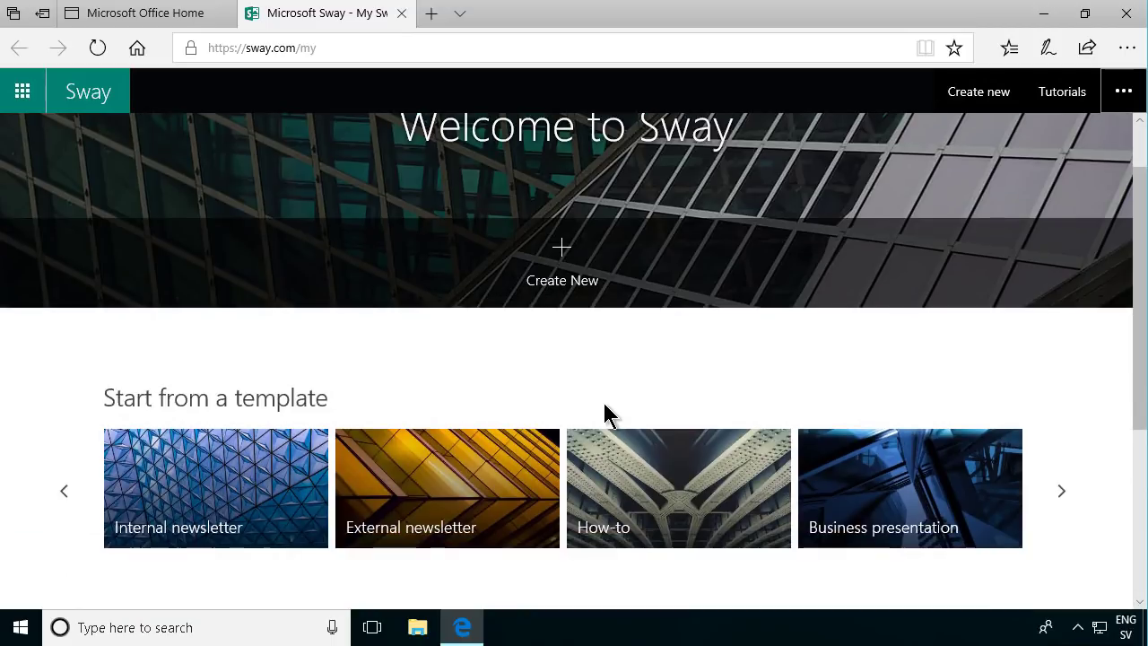
scroll(606, 412, down, 1)
scroll(607, 412, up, 2)
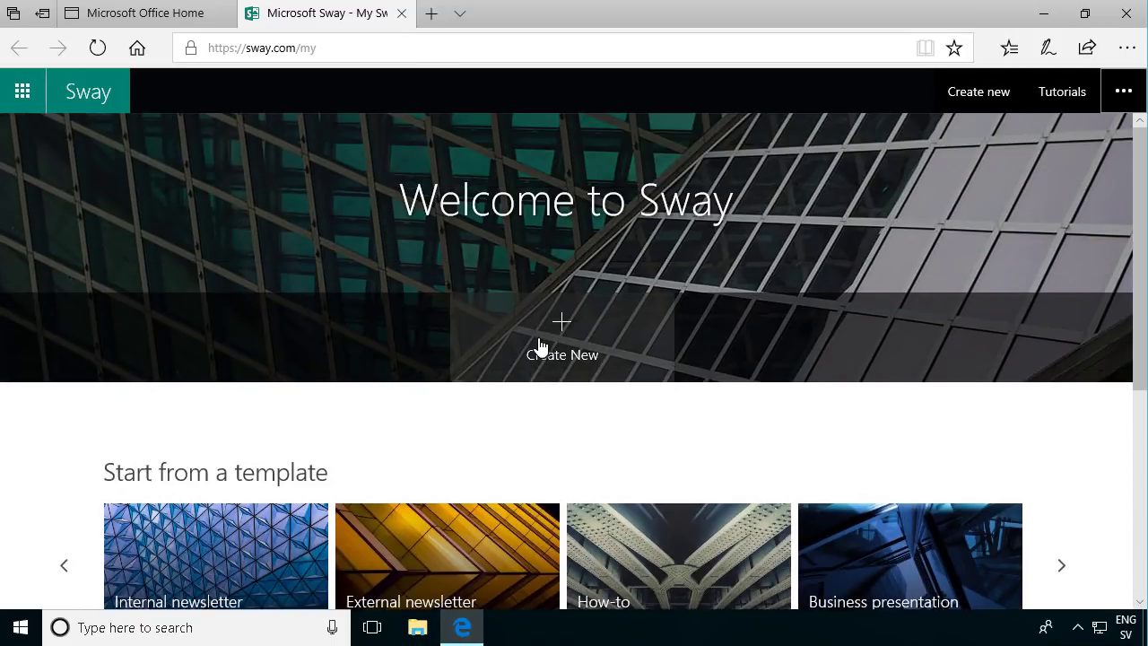
scroll(515, 395, down, 4)
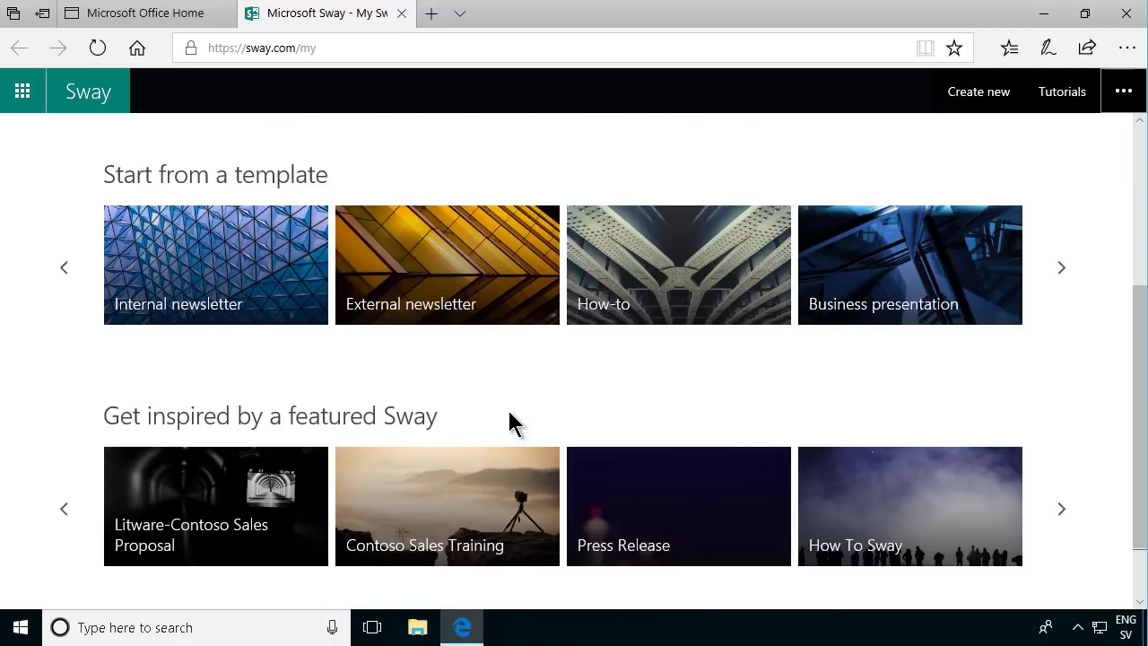
scroll(510, 412, down, 1)
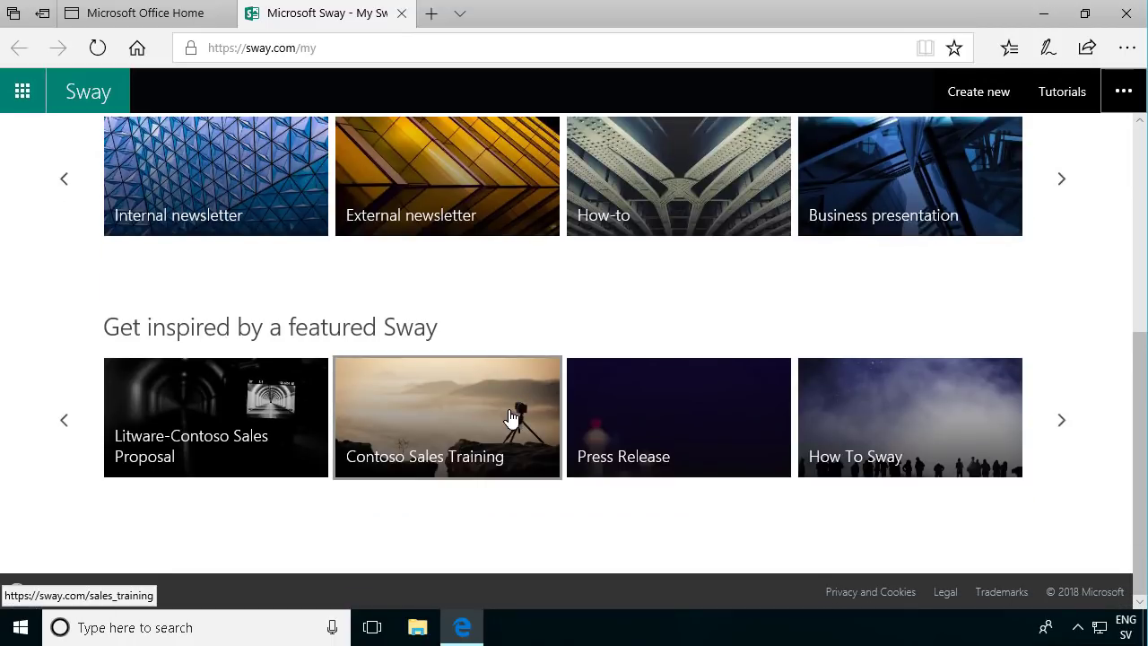
scroll(511, 418, up, 1)
scroll(504, 468, up, 4)
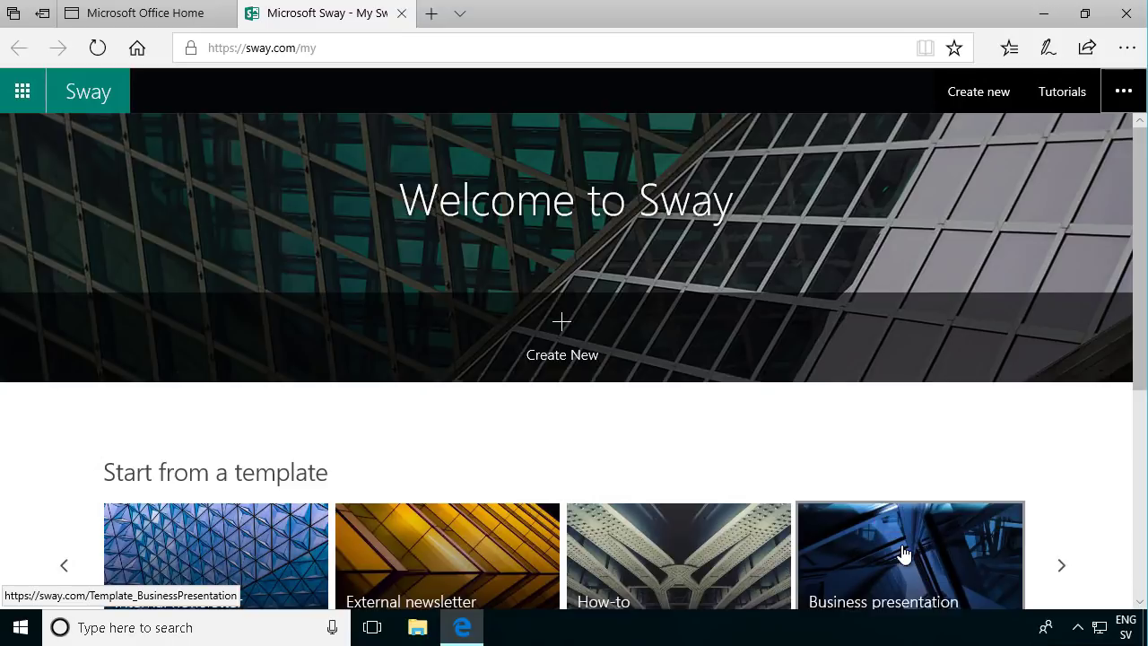
Open the Business presentation template and page through its preview to the Conclusion heading.
click(904, 555)
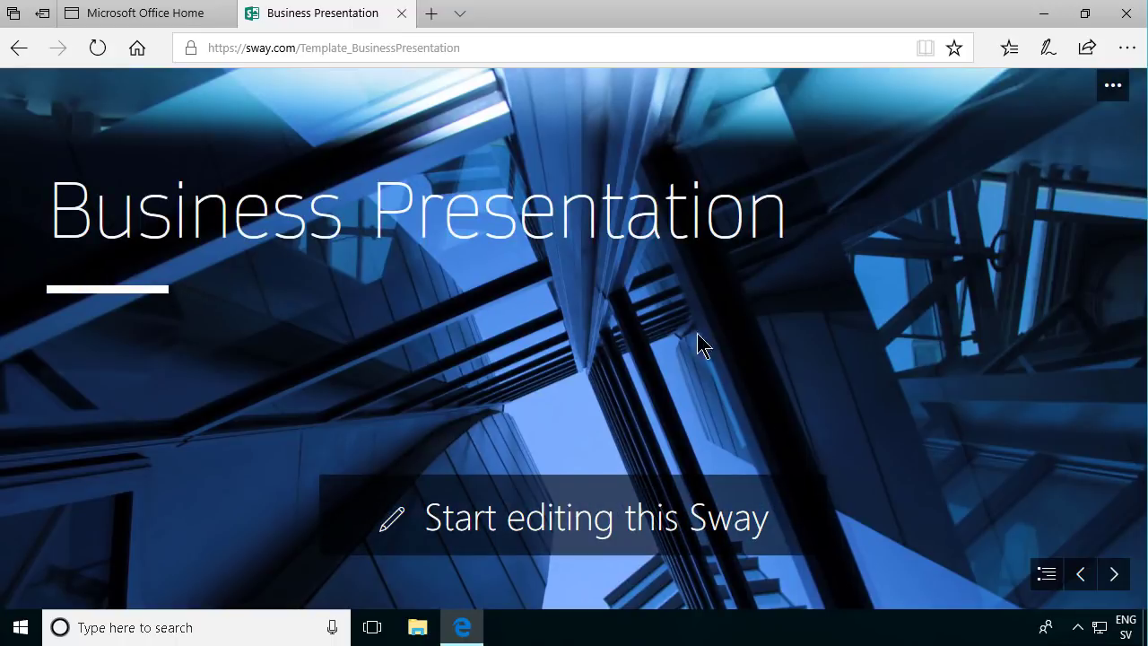
click(1117, 576)
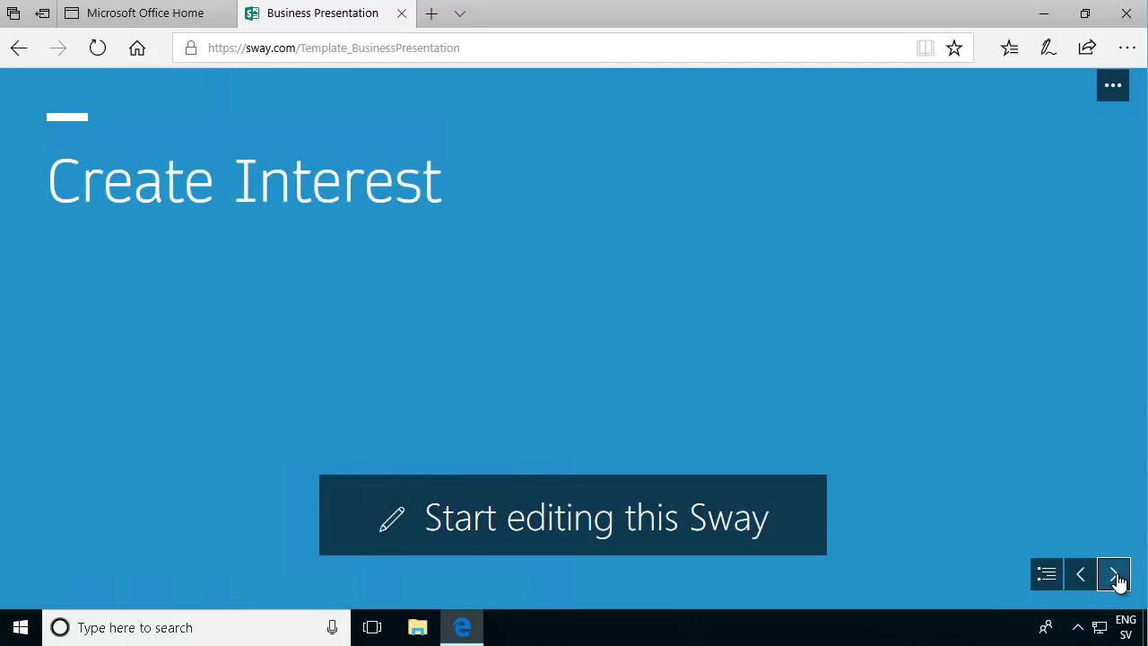
click(1117, 579)
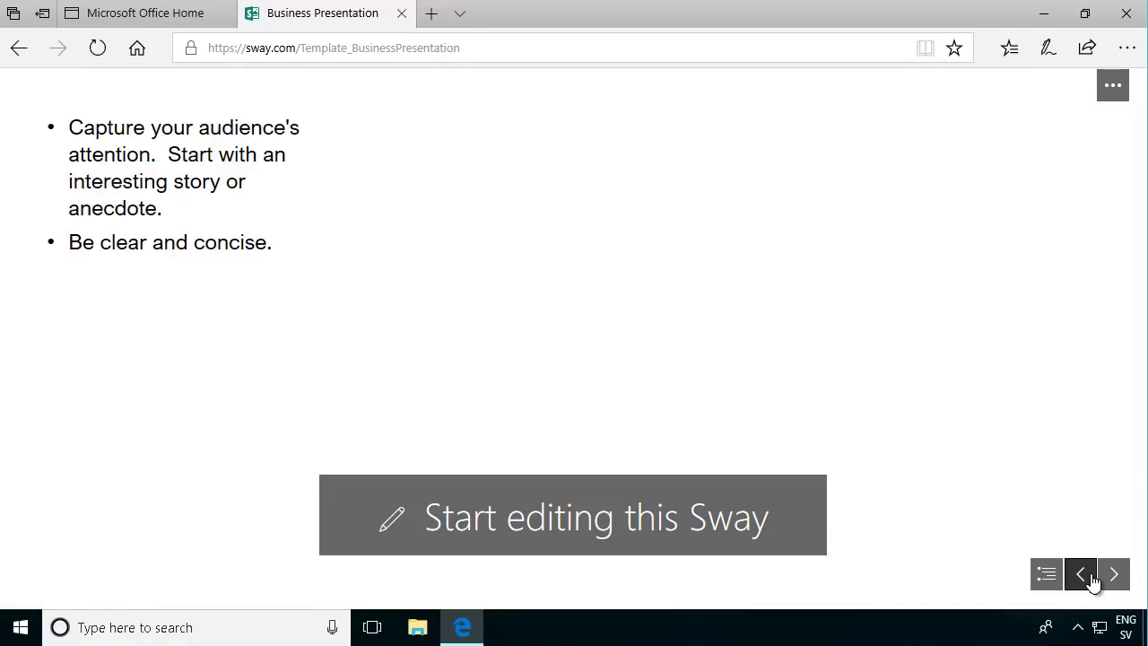
click(1084, 579)
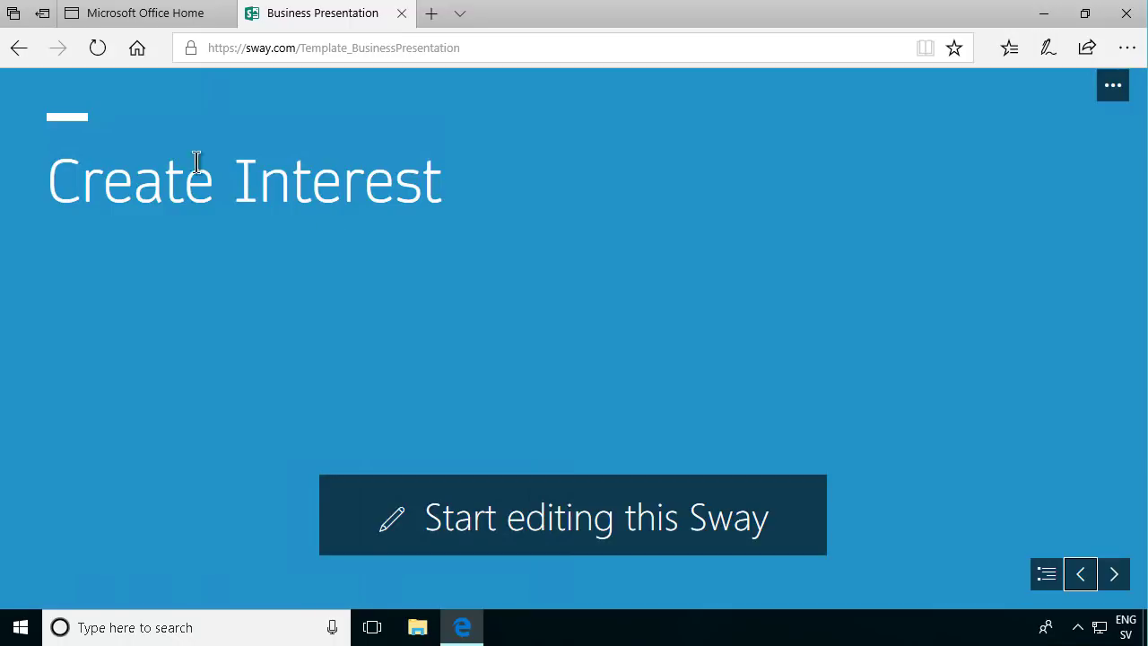
click(1113, 576)
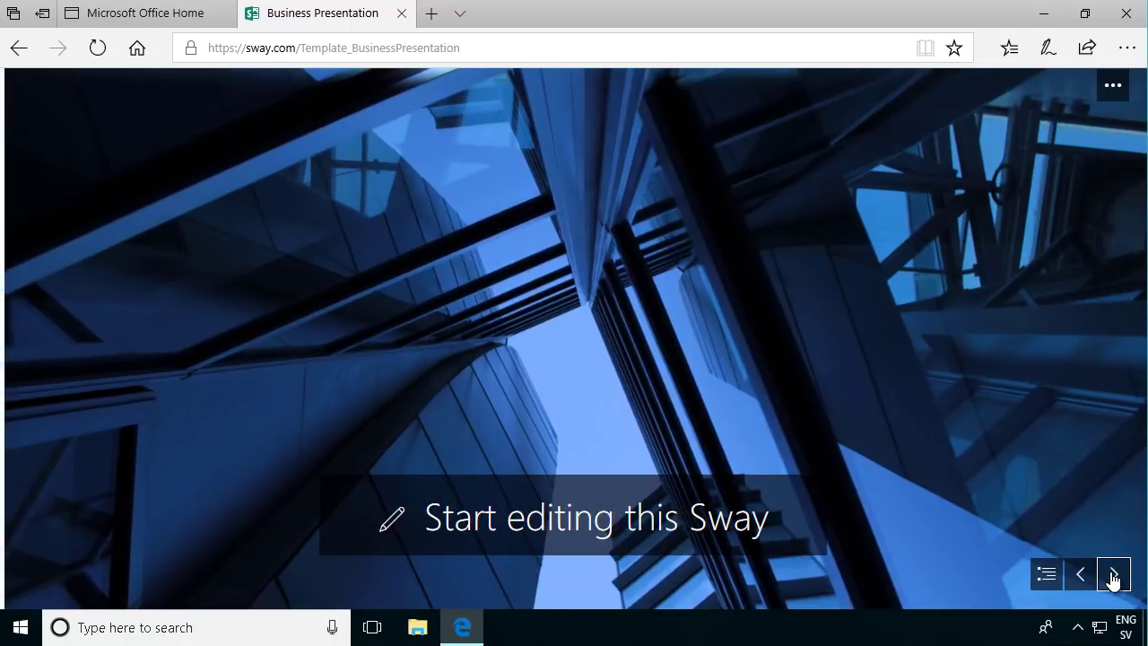
click(1113, 576)
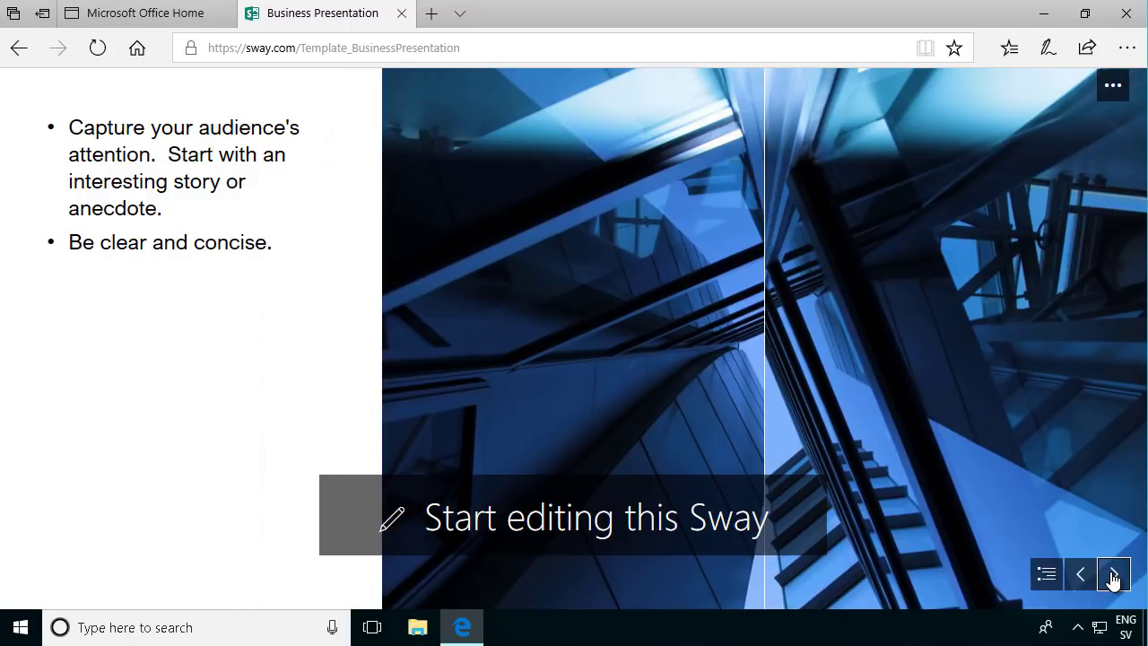
click(1113, 577)
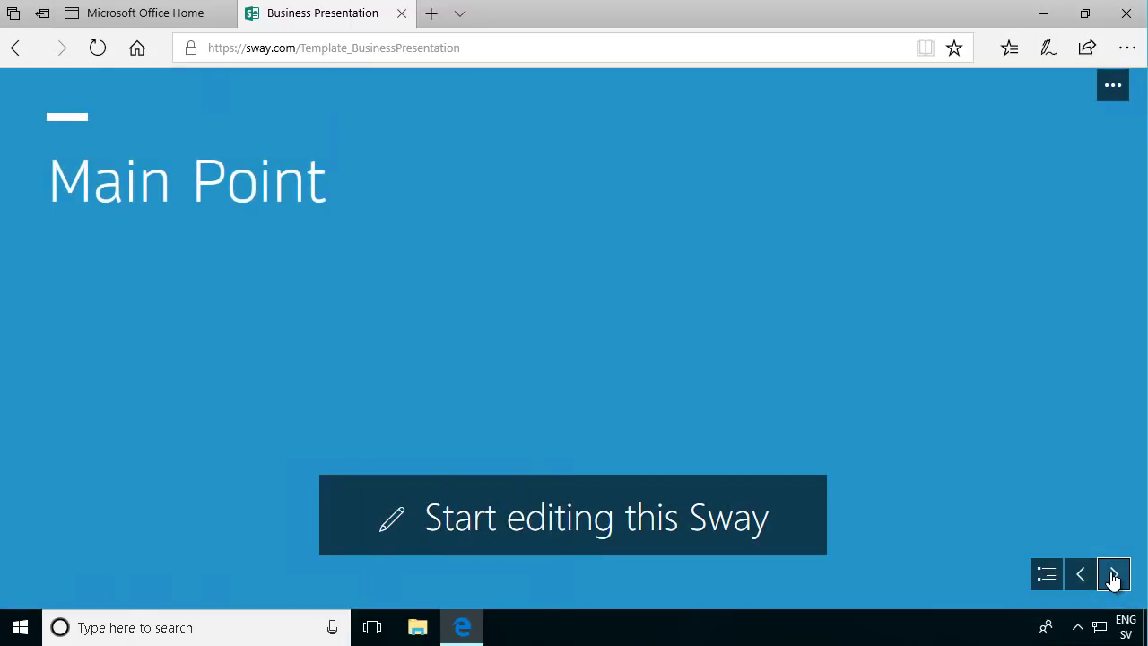
click(1113, 577)
click(1113, 577)
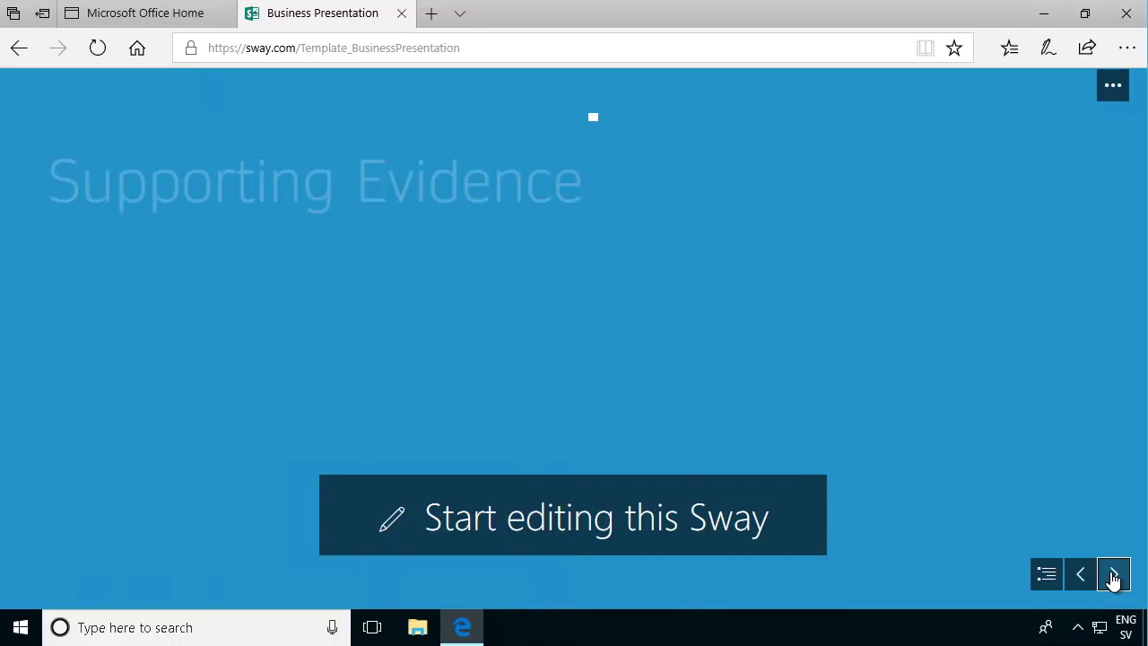
click(1113, 577)
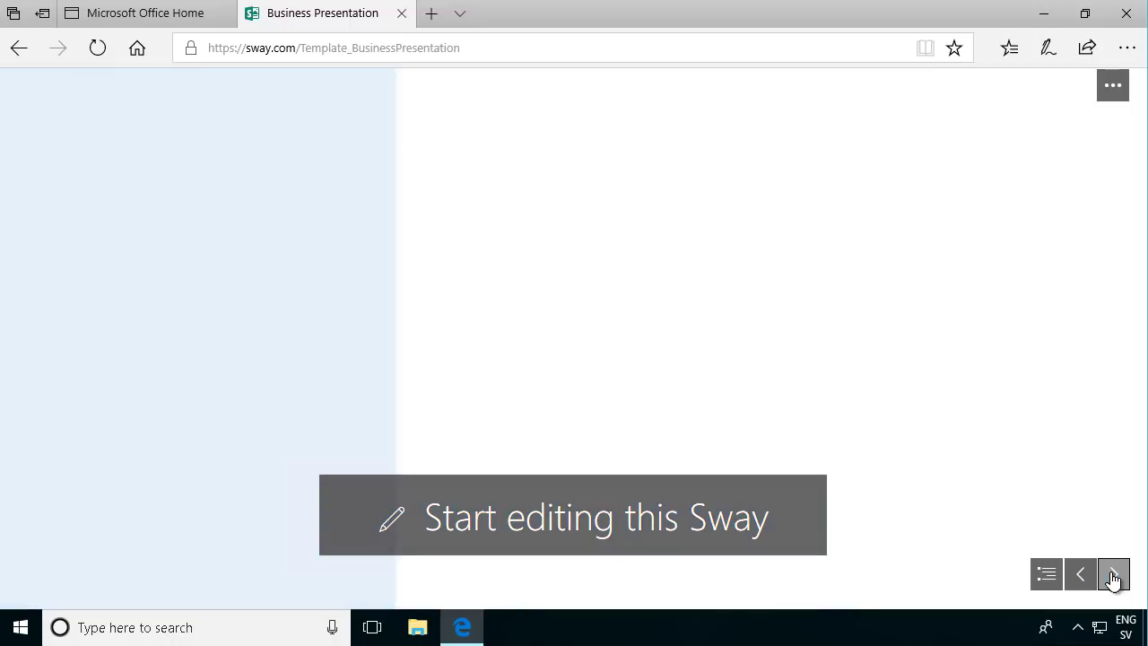
click(1113, 576)
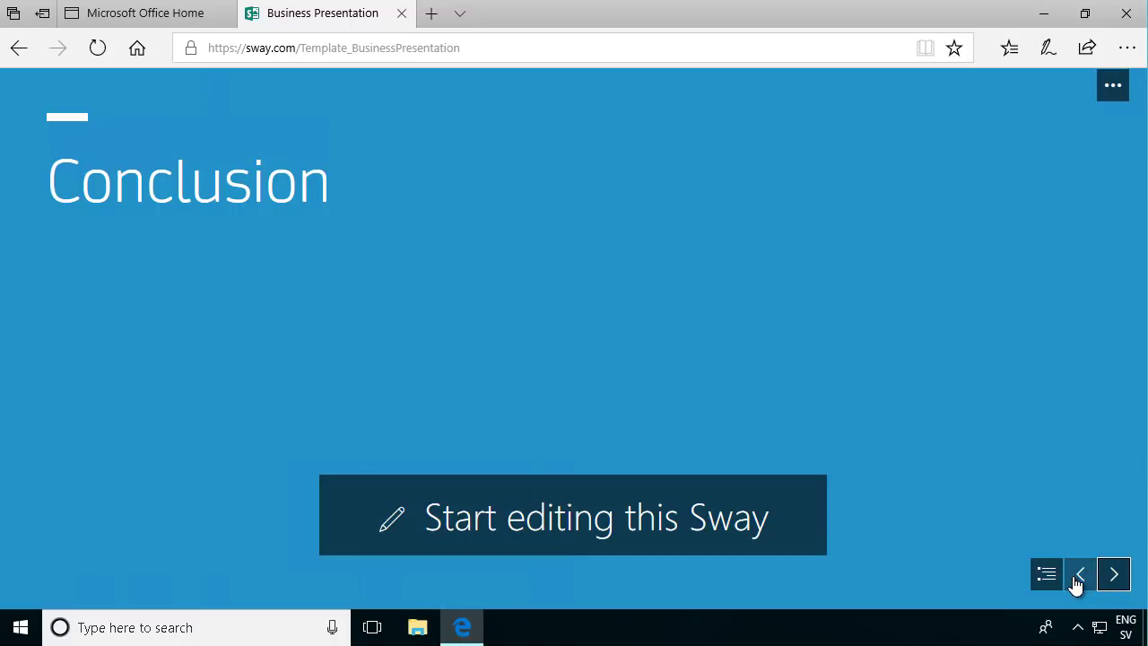
Start editing the Business Presentation template and replace its title with "Office 365".
click(524, 522)
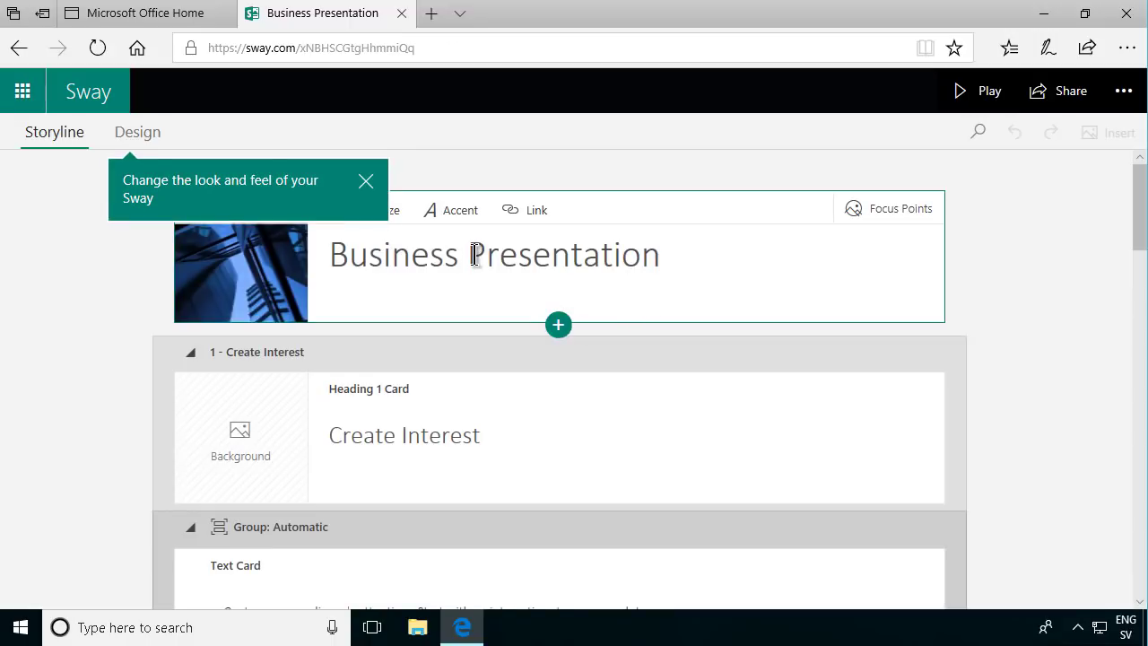
click(601, 256)
drag(708, 259, 328, 256)
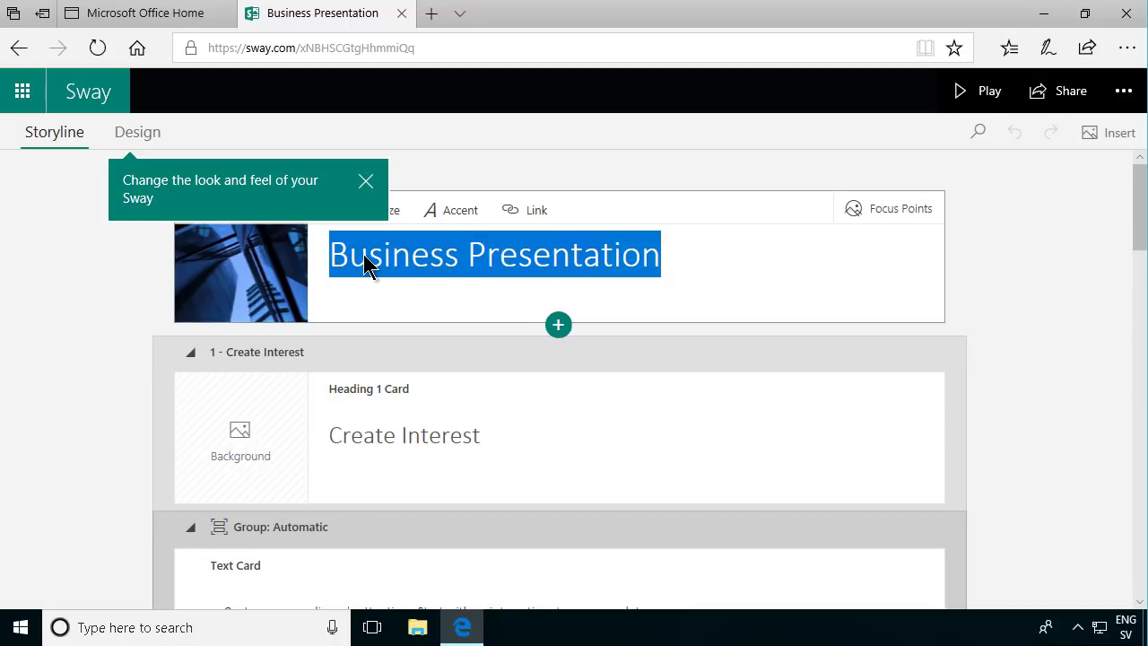
text(Office )
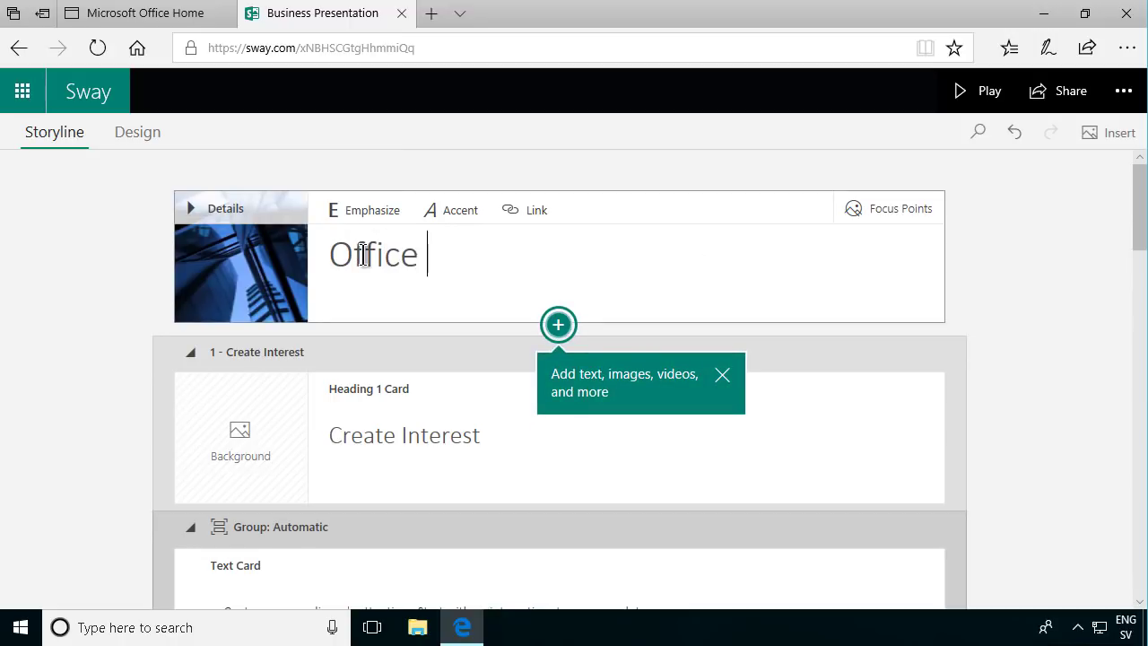
text(365)
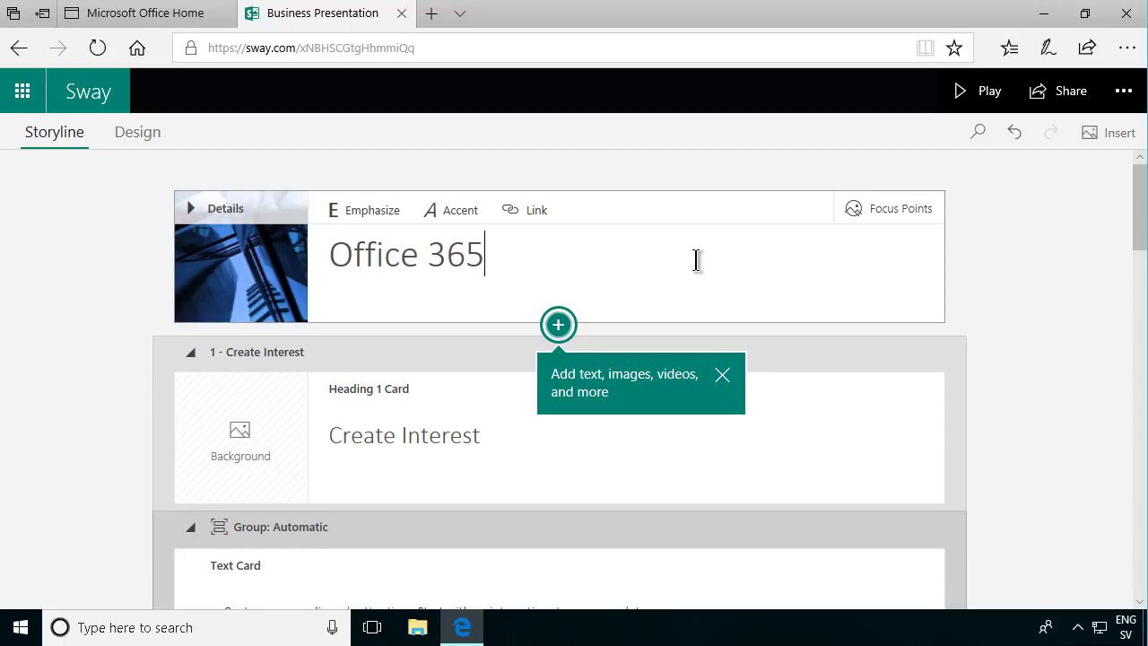
Examine the heading, text and image cards in the template's Storyline, through the Supporting Evidence section.
scroll(1021, 348, down, 3)
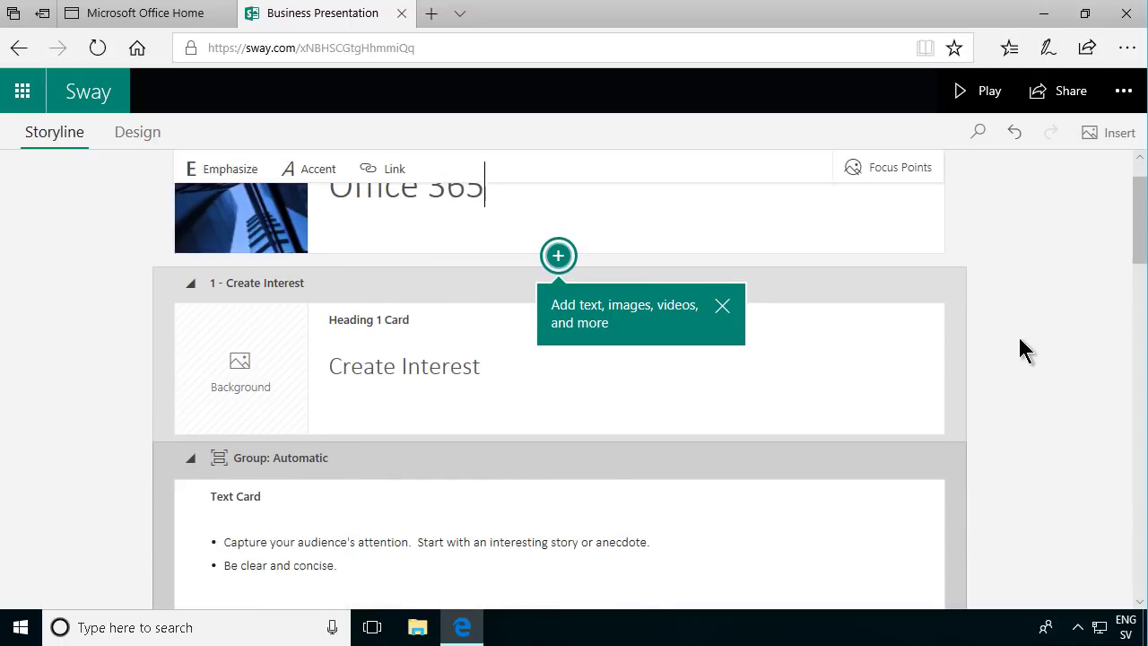
scroll(1020, 348, down, 5)
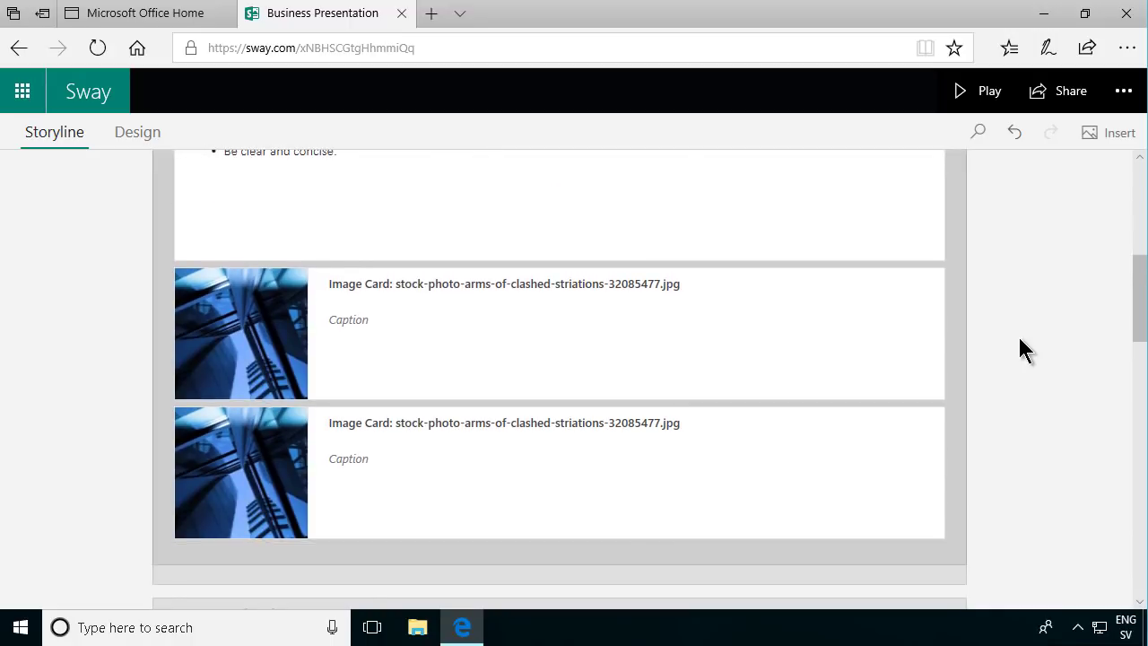
scroll(1021, 348, up, 3)
scroll(1020, 348, up, 3)
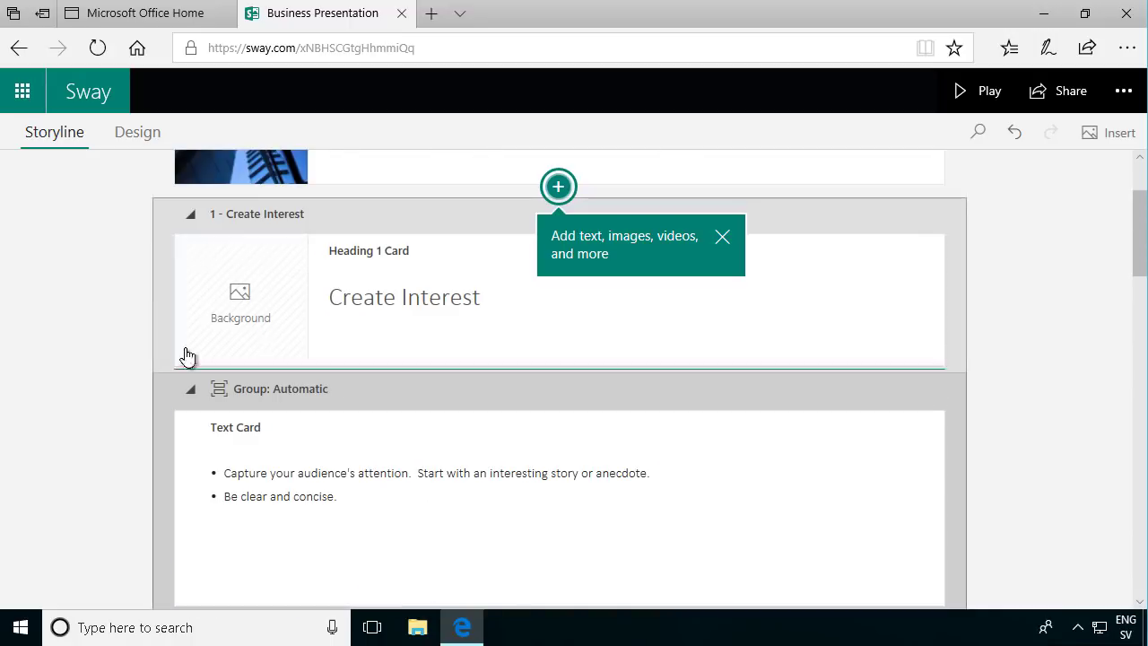
scroll(806, 399, down, 7)
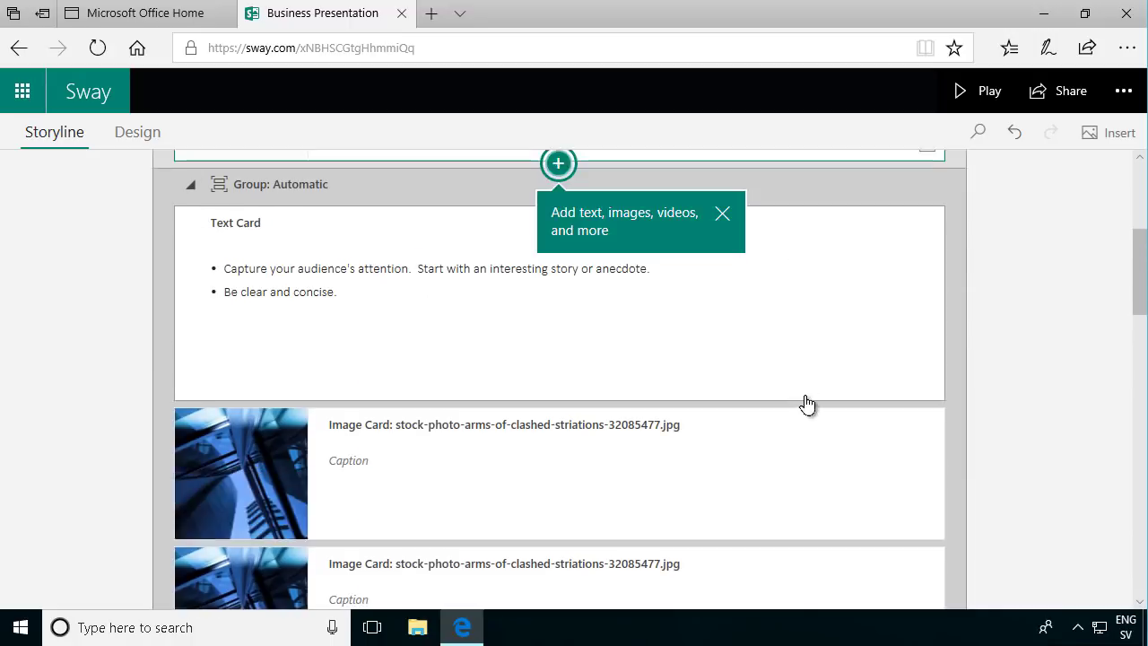
scroll(806, 399, down, 7)
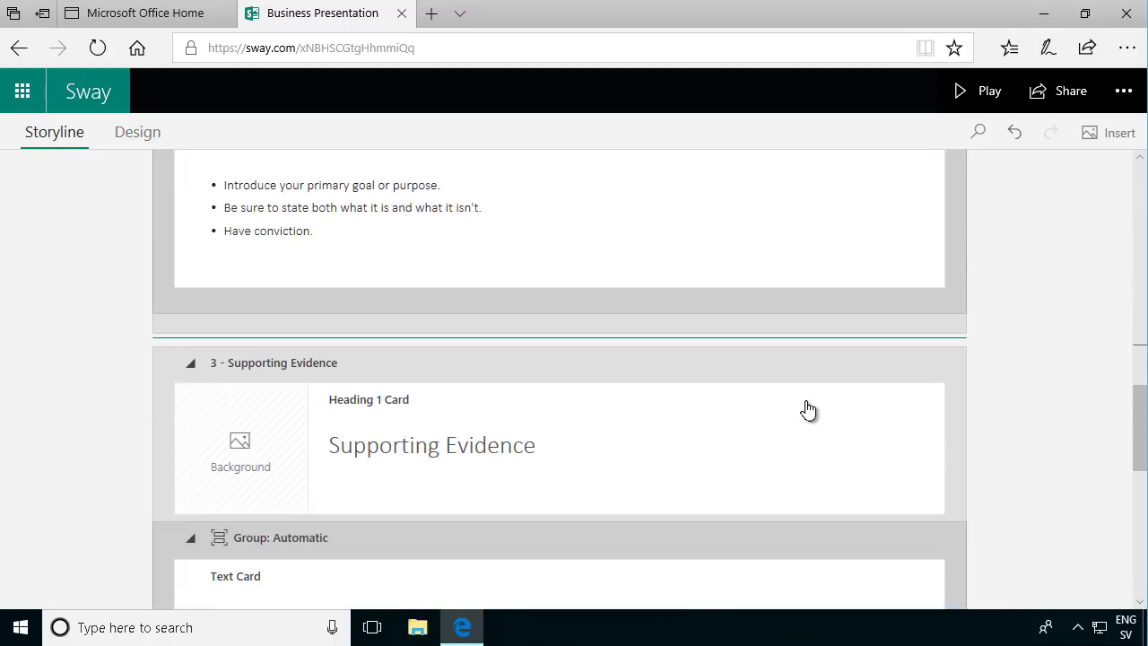
scroll(807, 403, up, 14)
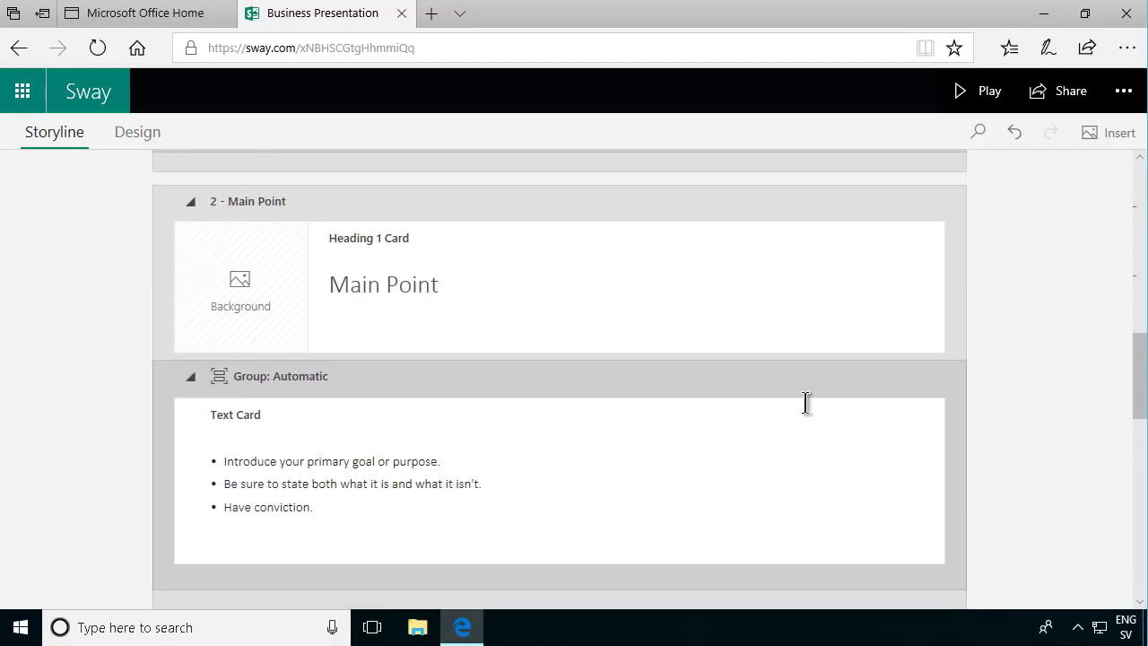
Add a video card directly below the Create Interest heading card in the Storyline.
scroll(806, 403, up, 2)
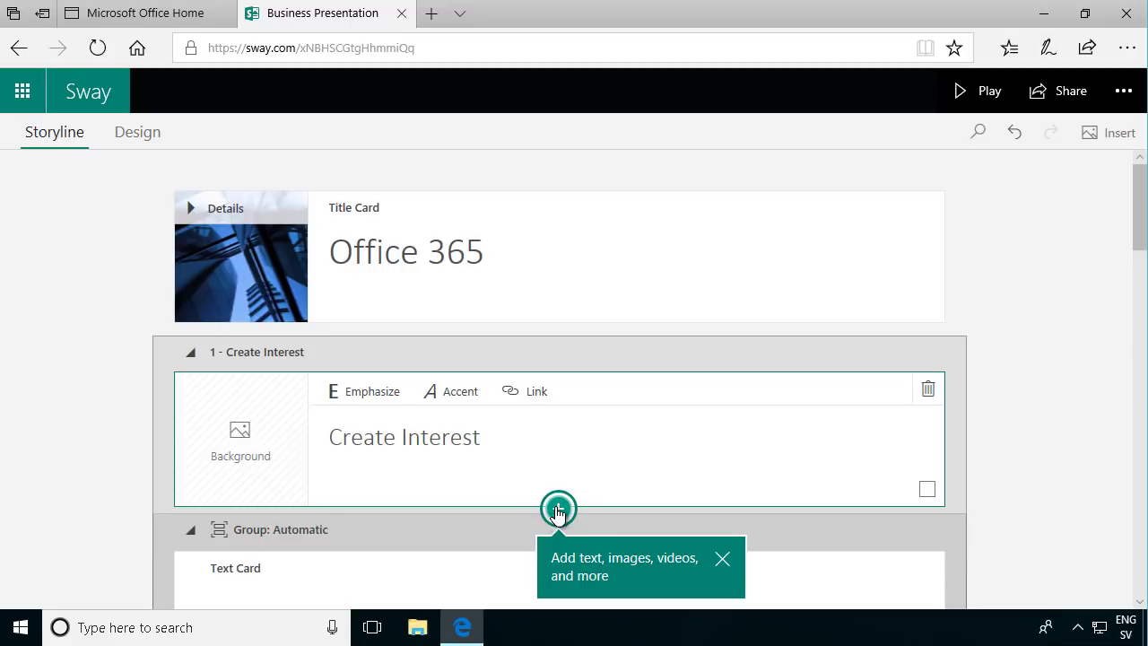
click(556, 511)
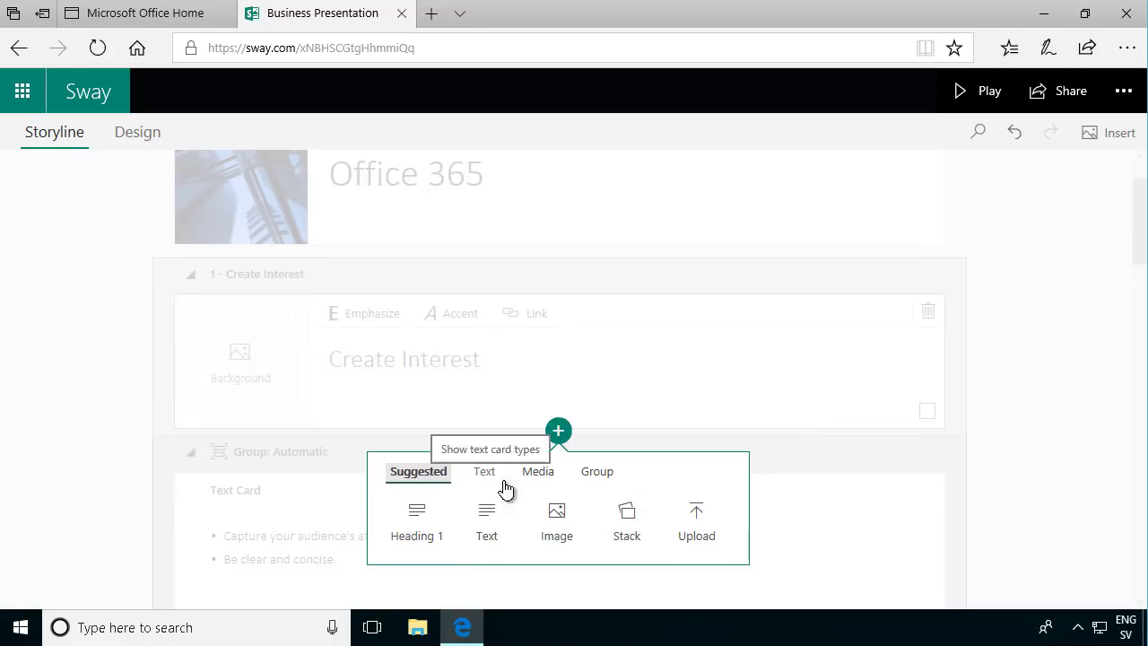
click(540, 474)
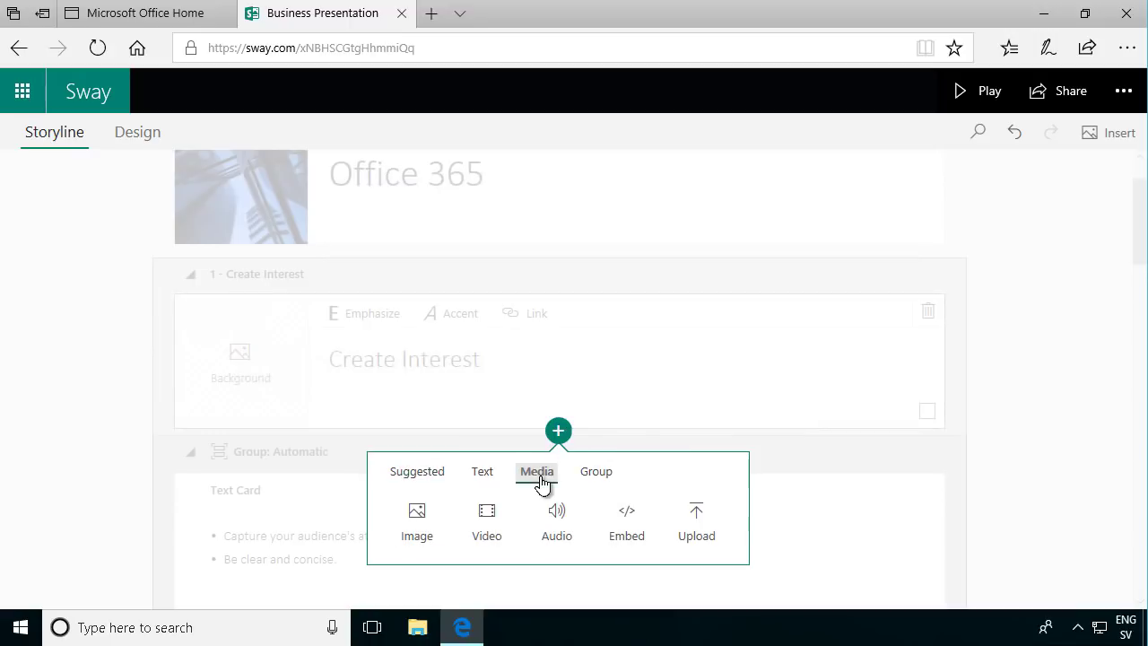
click(482, 518)
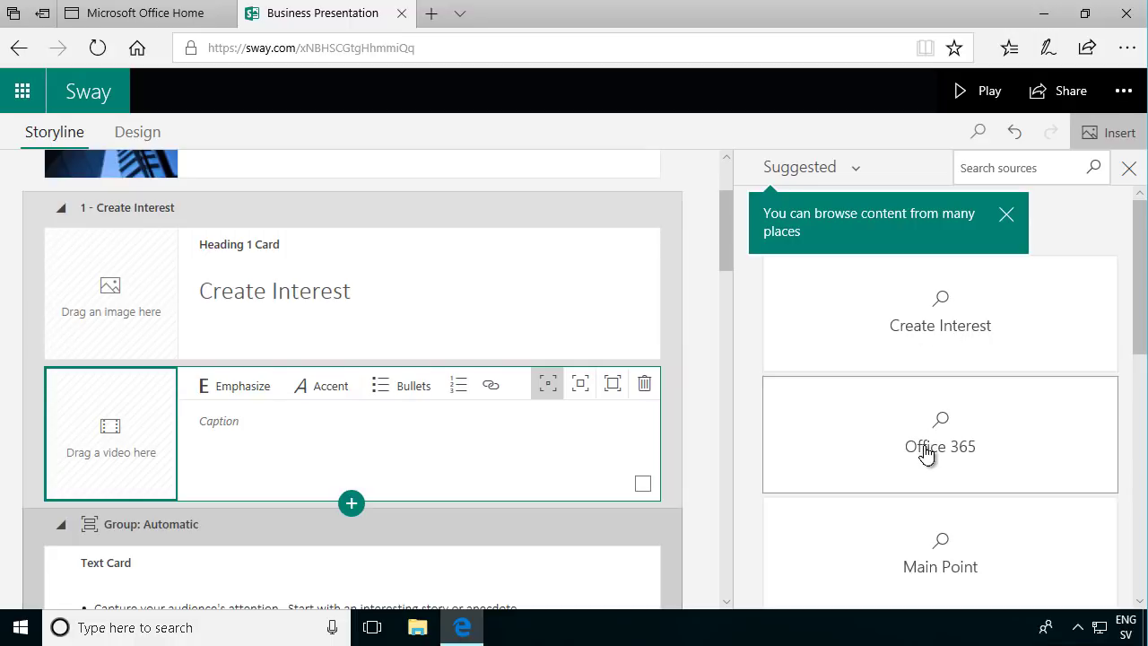
Switch the content source for the video card to YouTube and search it for "build company intranet".
scroll(947, 413, down, 1)
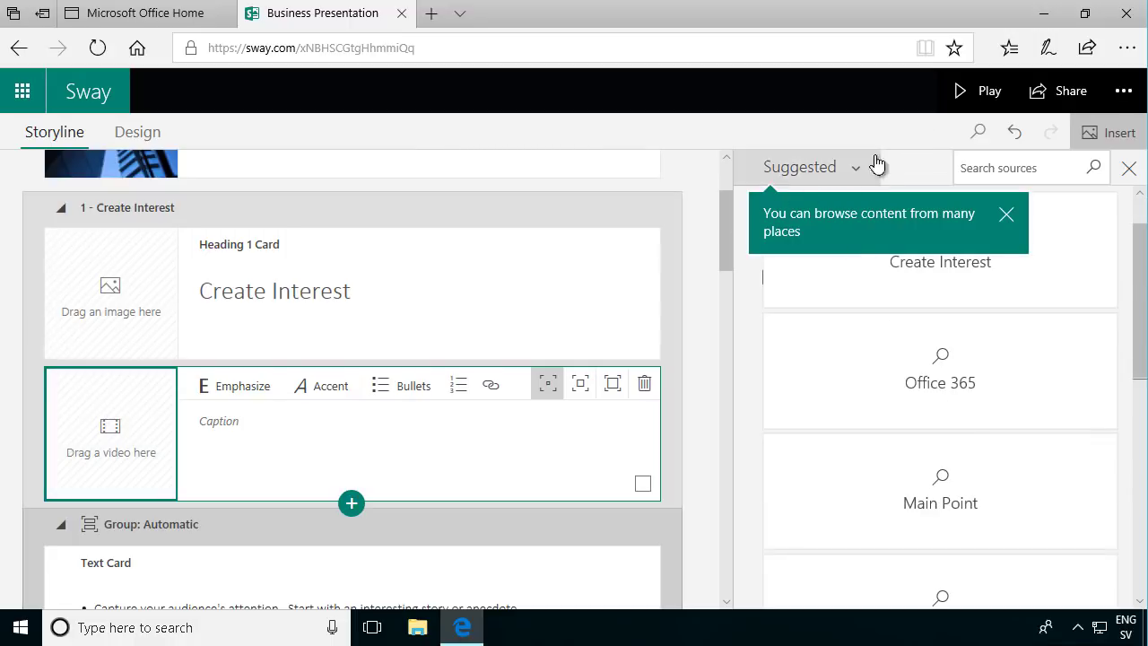
click(853, 171)
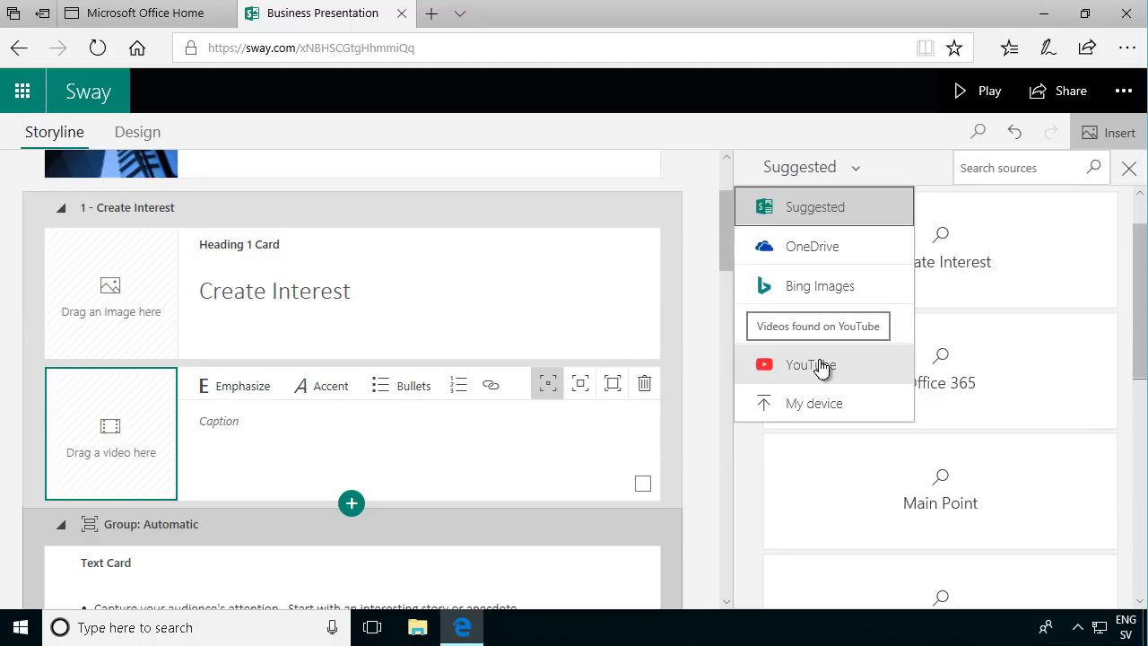
click(821, 368)
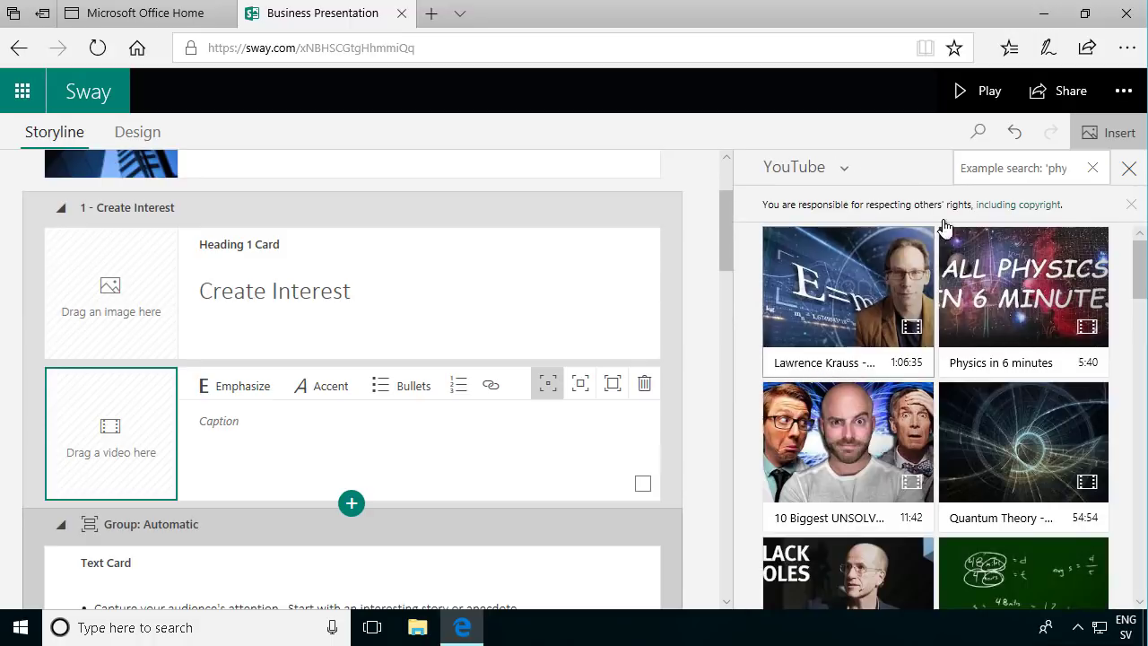
click(1012, 168)
text(physics)
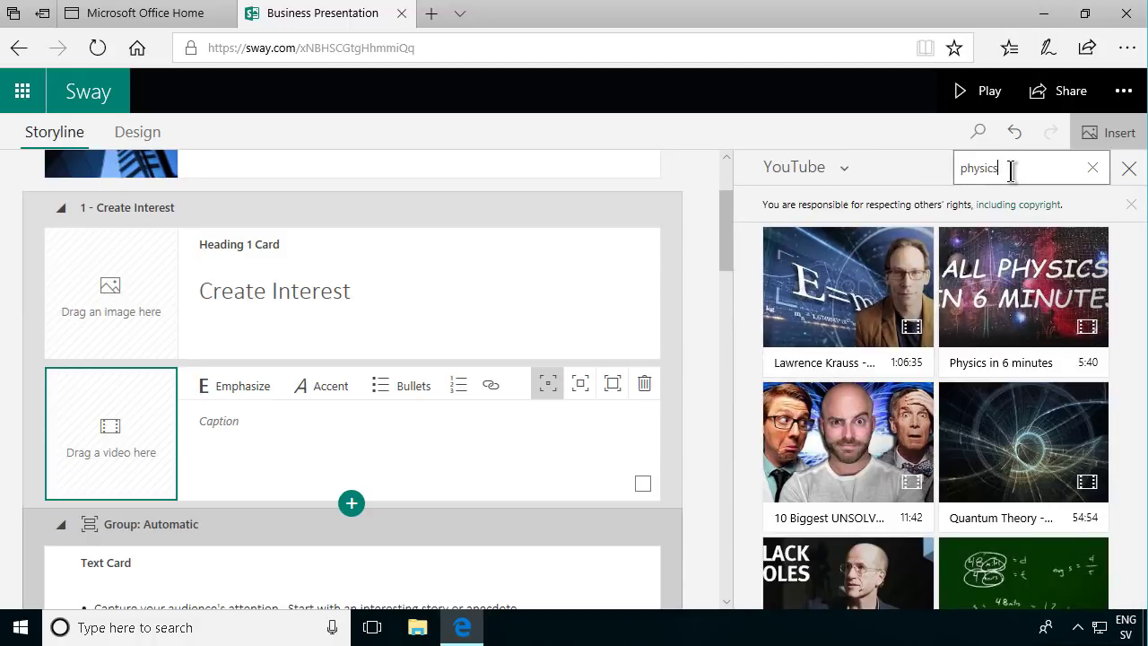
click(1045, 182)
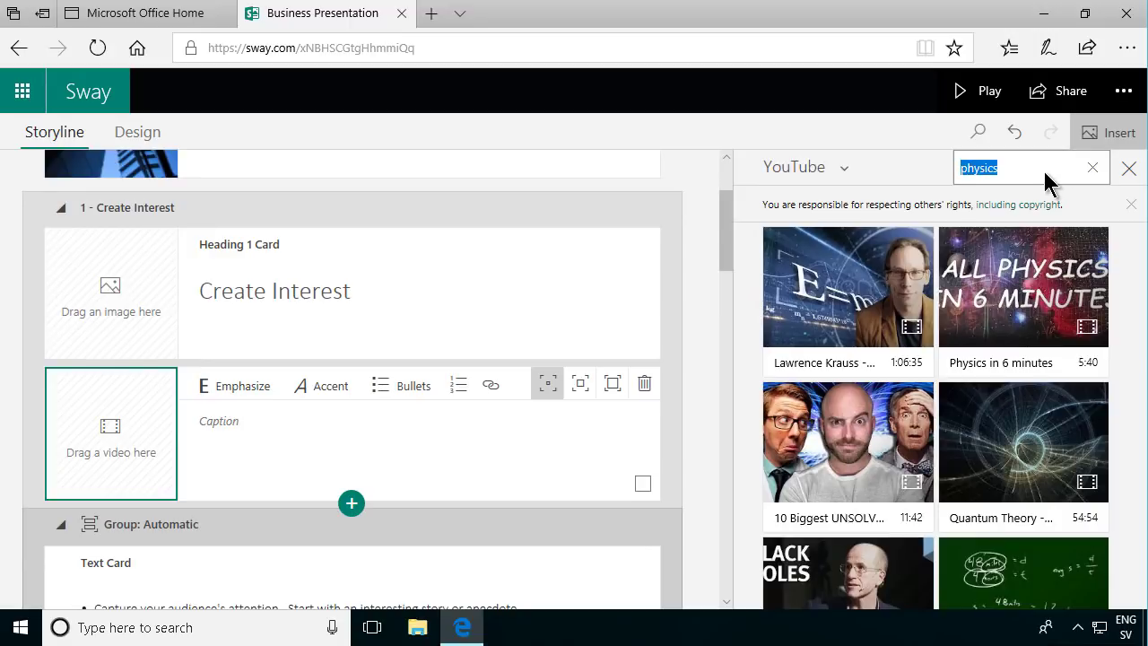
text(build comp)
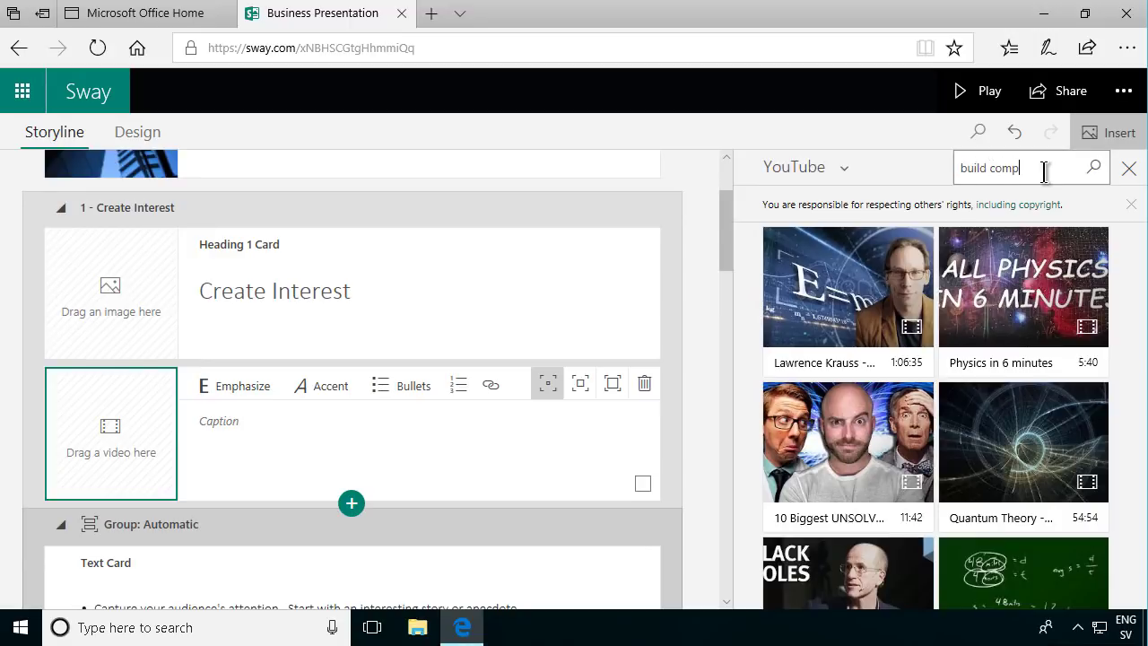
text(any intranet)
key(Return)
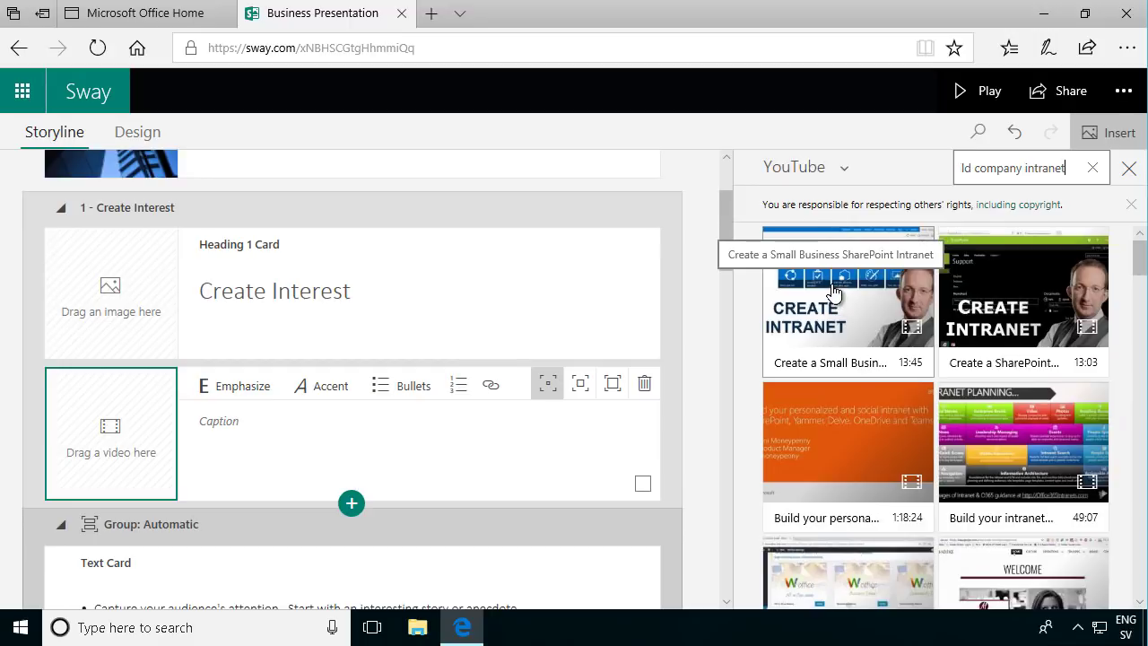
Place the Create a Small Business SharePoint Intranet video in the empty video card and caption it "Intro to SharePoint".
drag(834, 292, 137, 439)
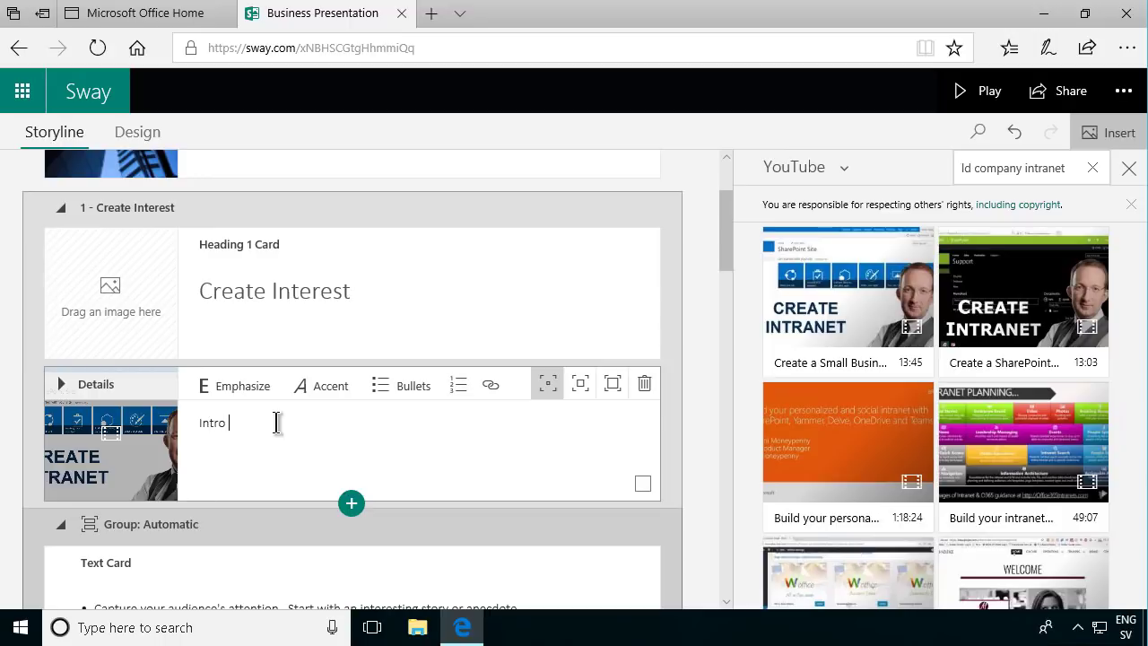
text(Intro to SharePoint)
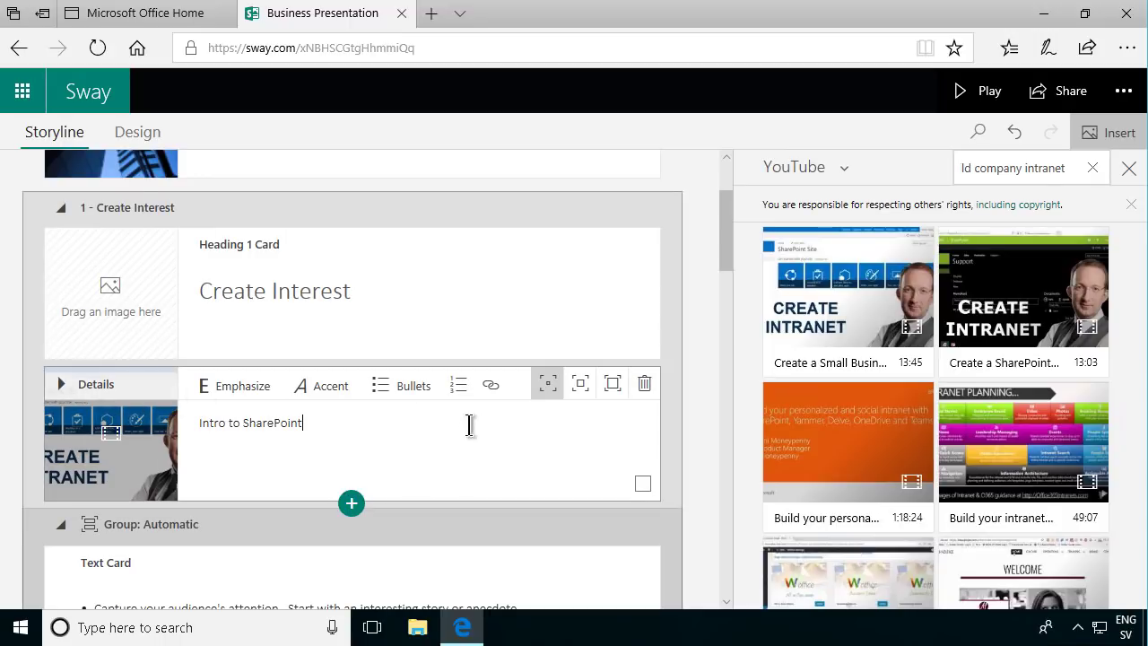
click(63, 214)
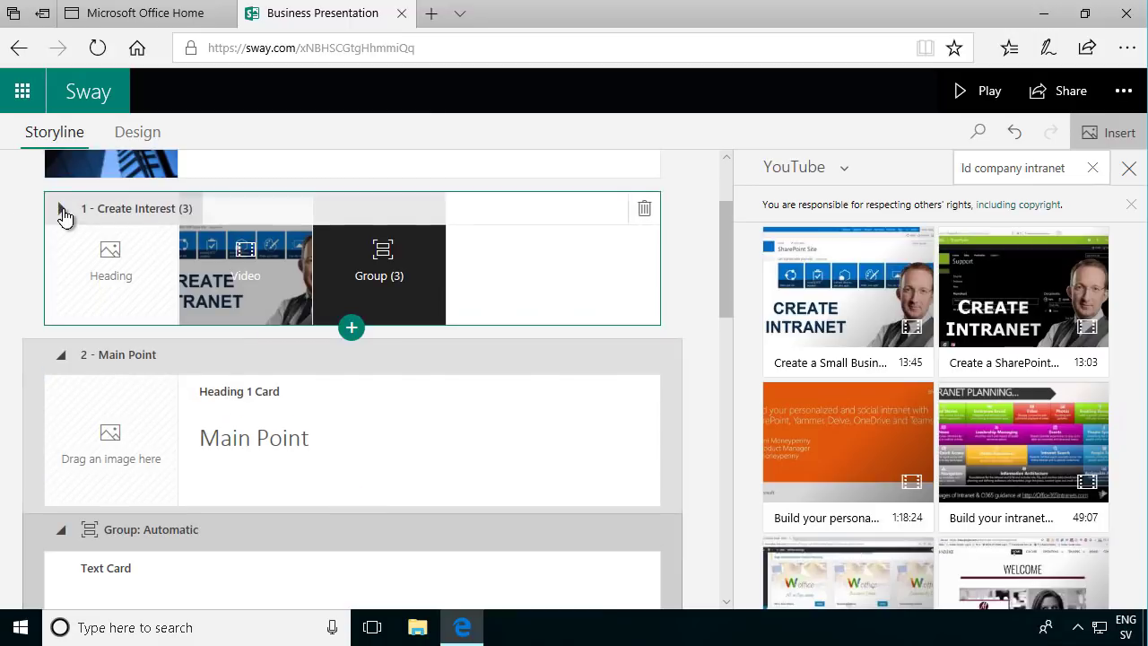
click(63, 214)
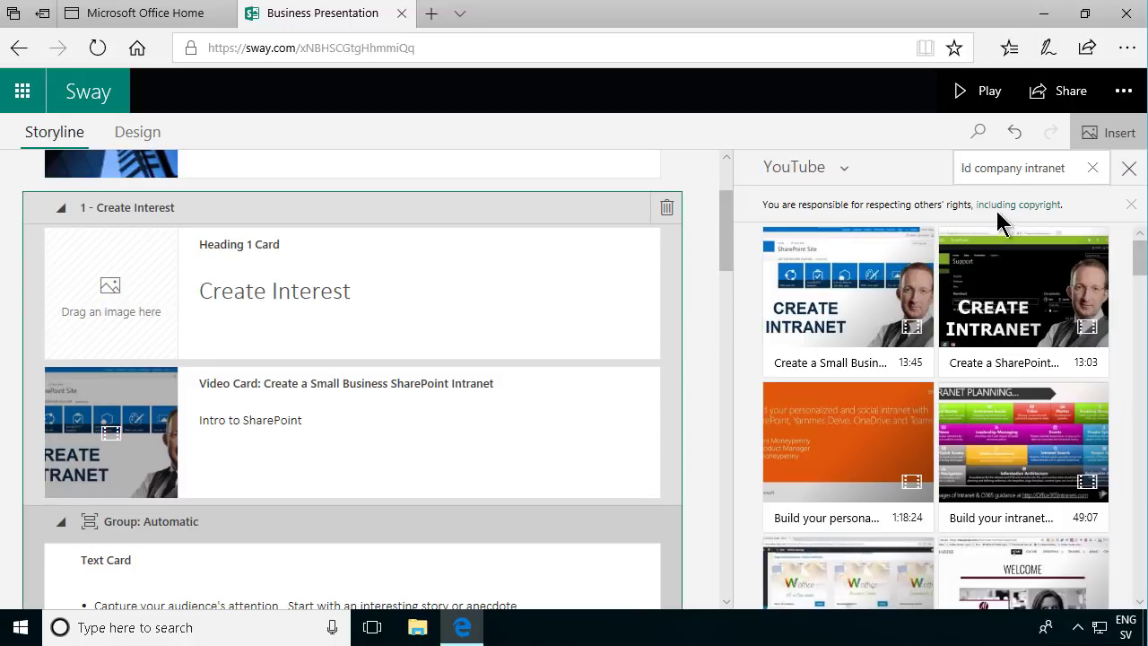
Play the Sway, page past the title and the Create Interest section to the bullet text, and return to editing.
click(973, 93)
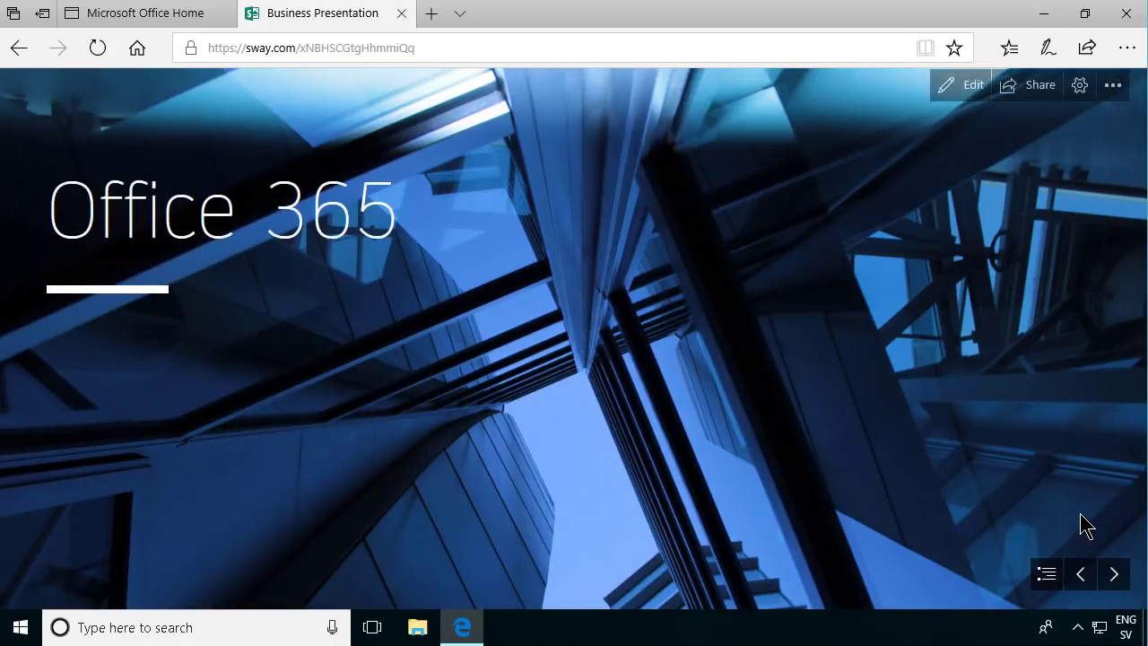
click(1121, 584)
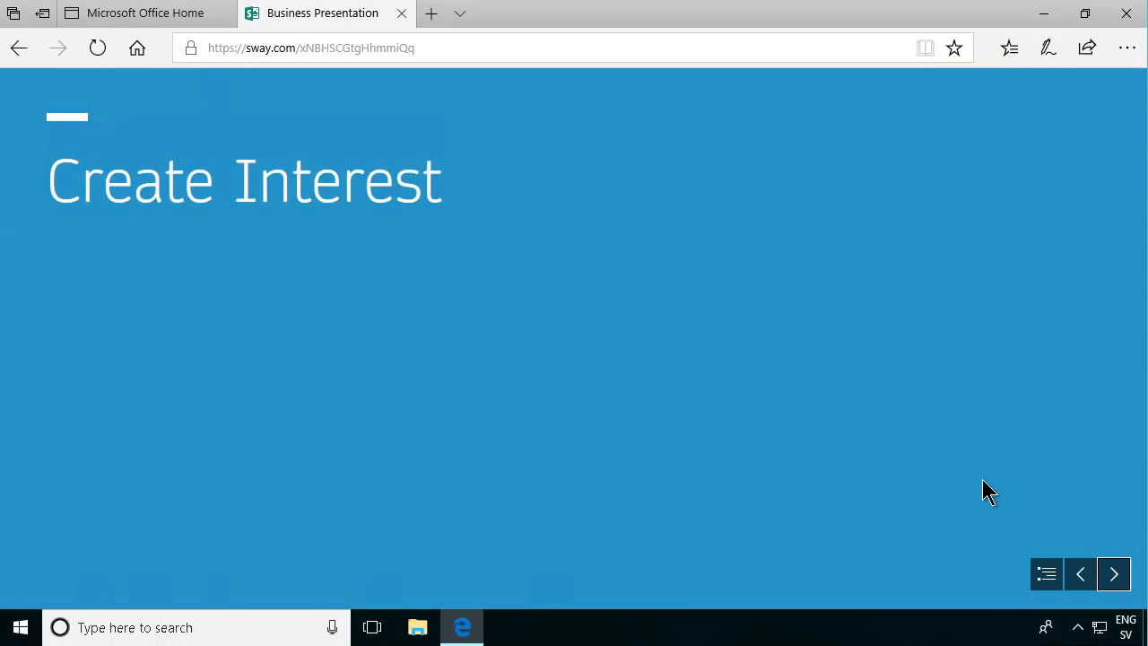
click(1119, 584)
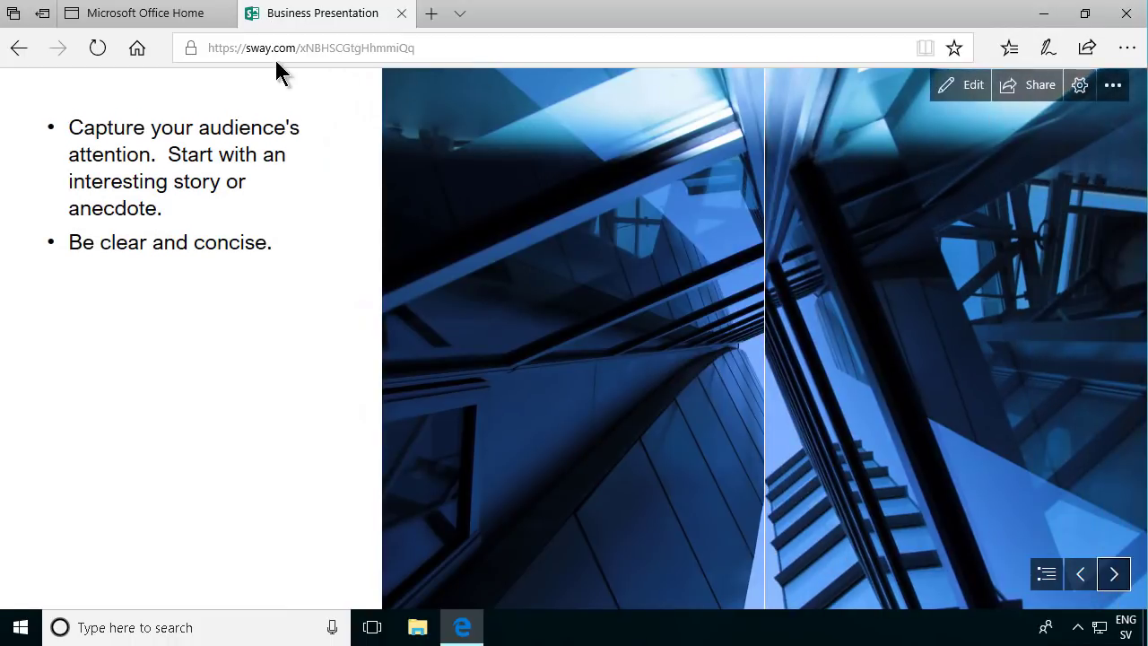
click(968, 90)
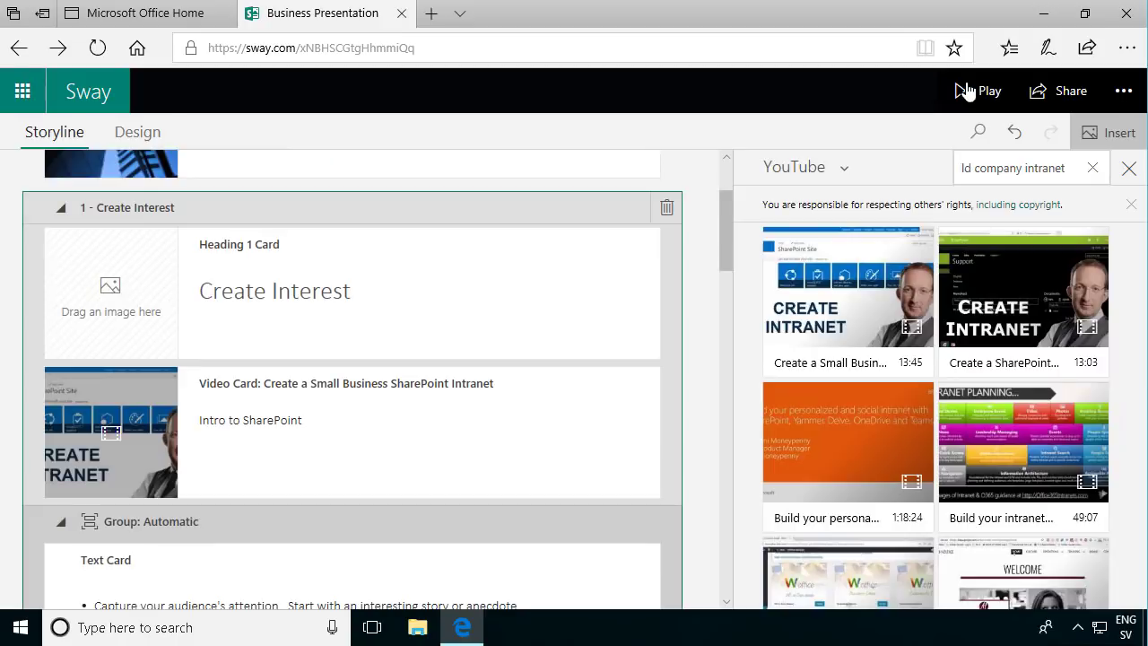
Go to the Create Interest slide in the Design view, open its heading text for editing and close it without changes.
click(140, 132)
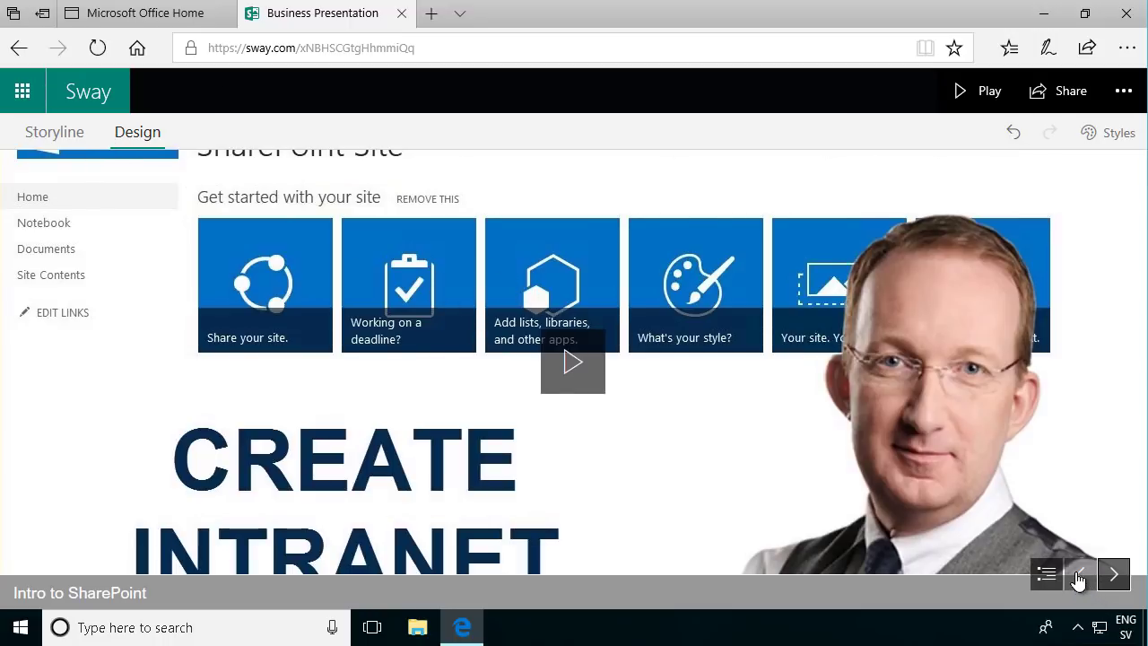
click(1079, 579)
click(339, 264)
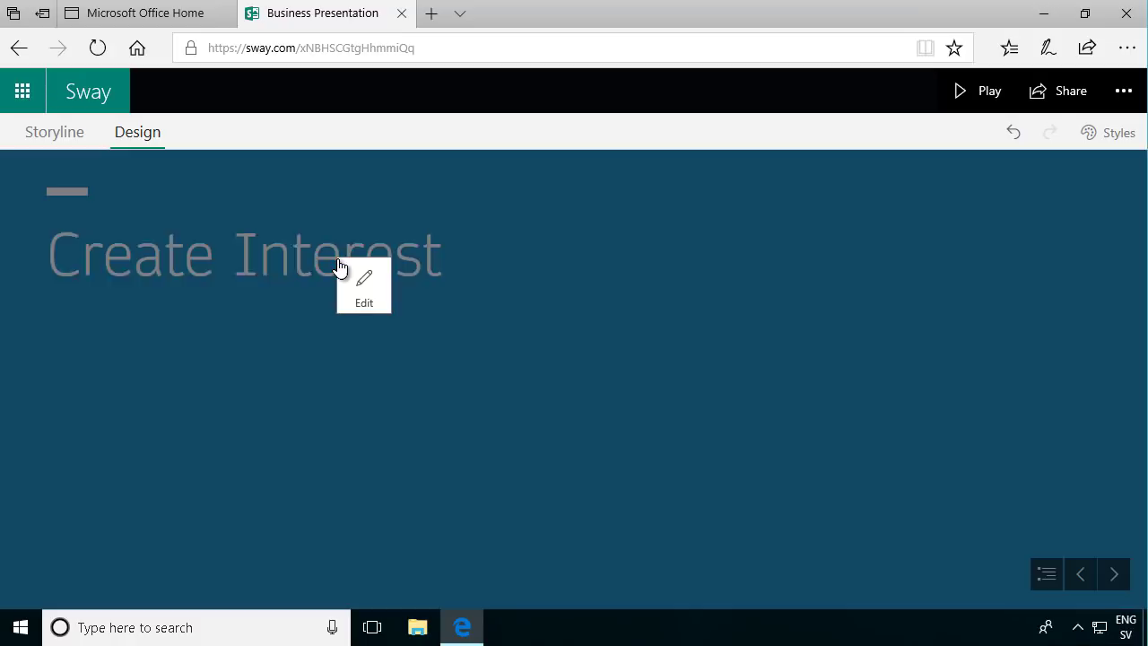
click(365, 285)
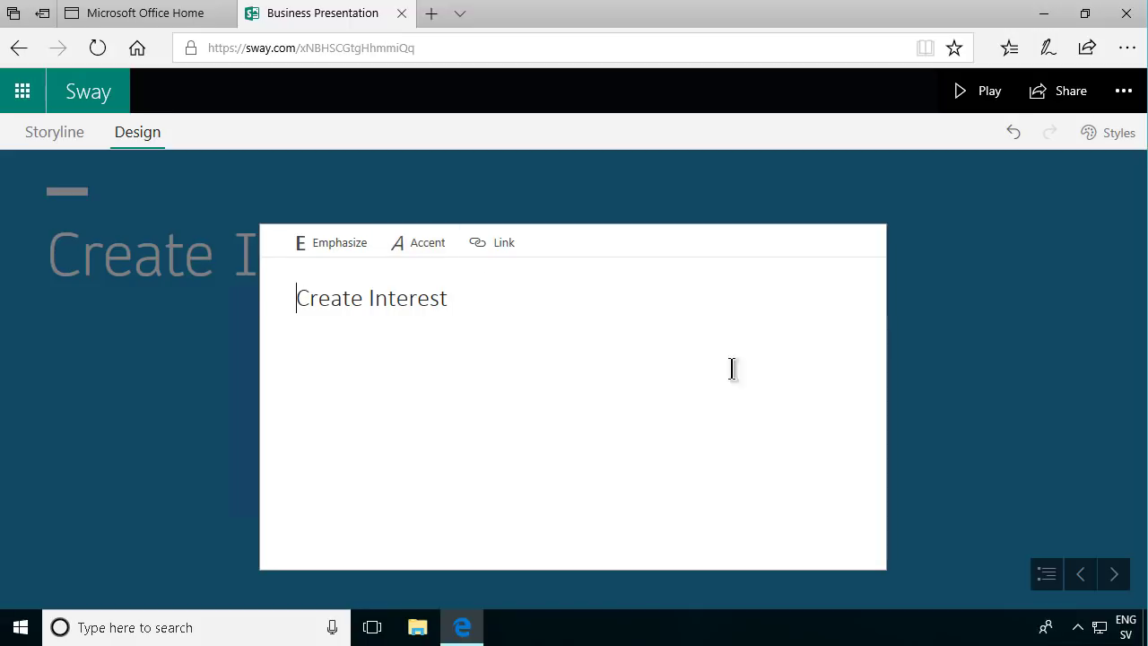
click(220, 337)
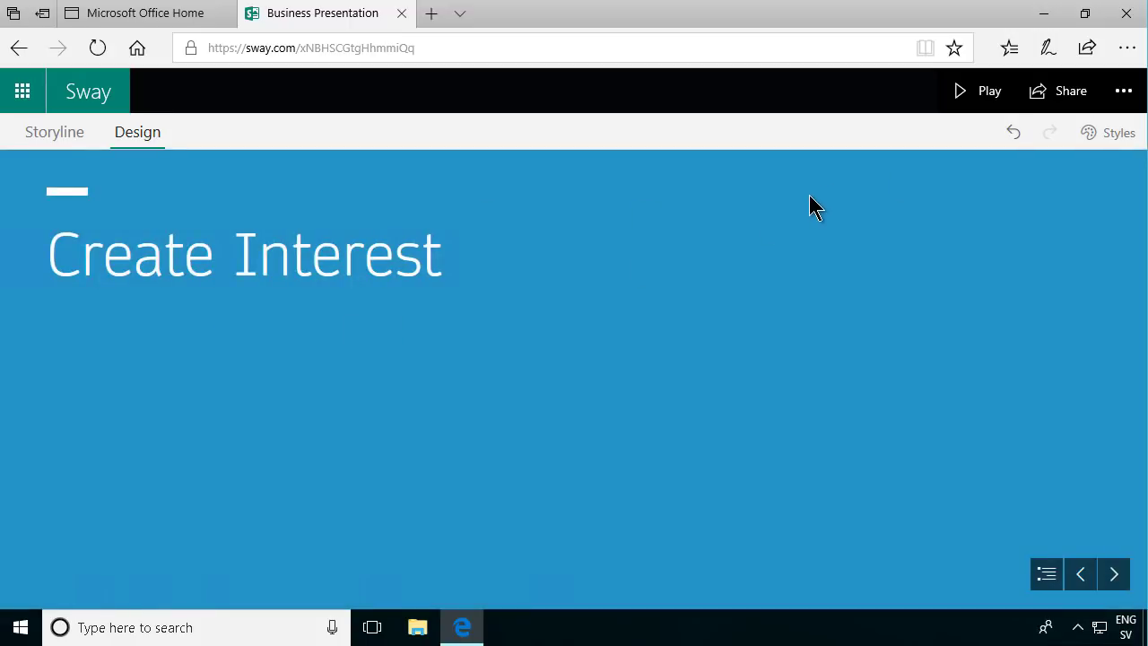
Look through the layout and theme styles available for the Sway and remix its design twice.
click(1113, 134)
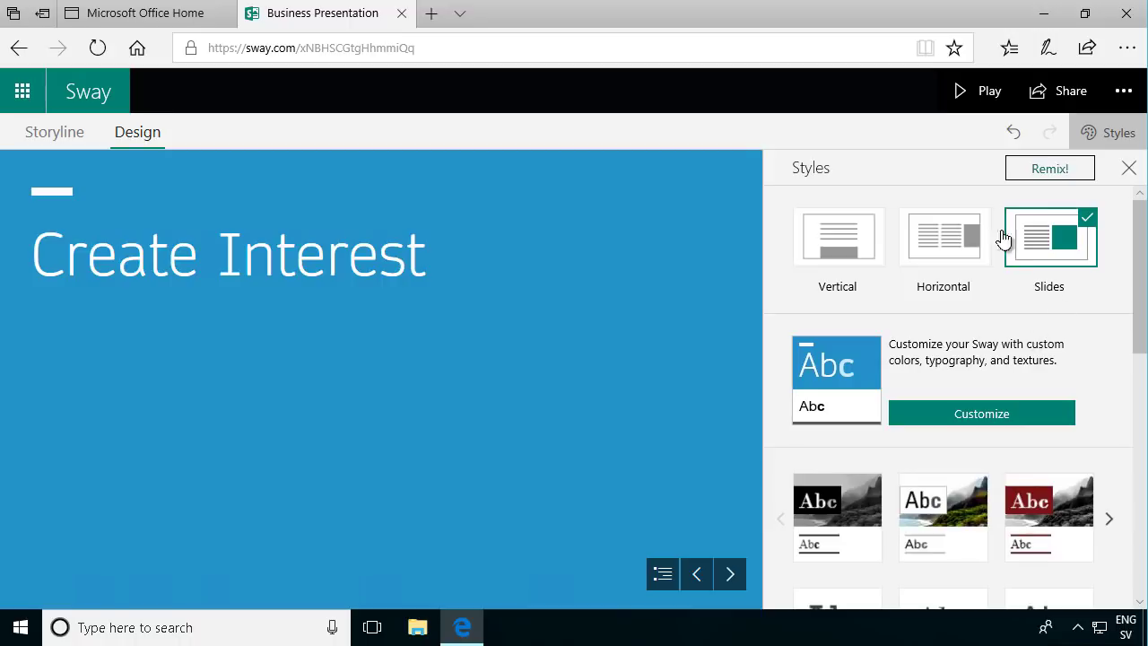
scroll(979, 386, down, 3)
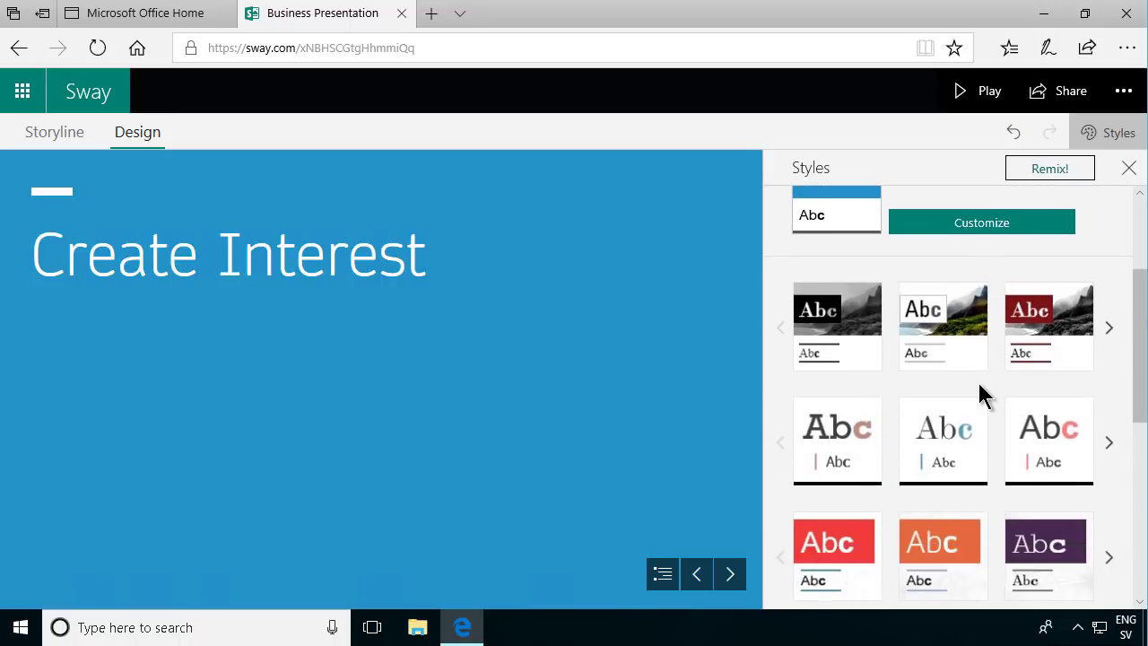
scroll(979, 395, down, 5)
scroll(979, 393, up, 6)
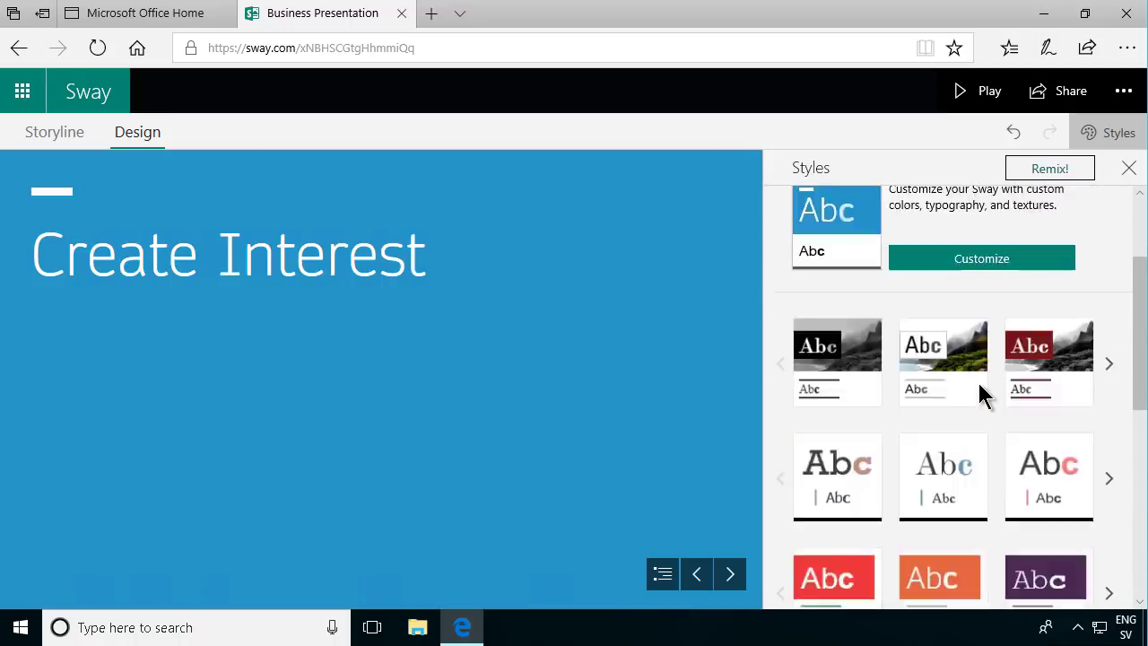
scroll(1012, 238, up, 1)
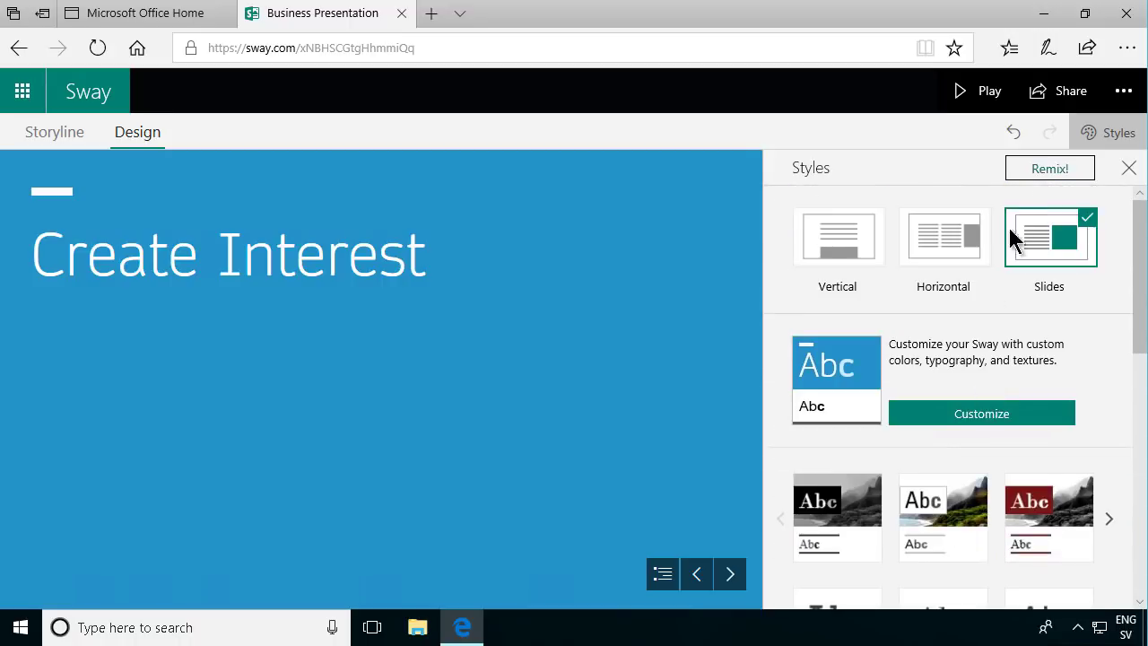
click(1049, 174)
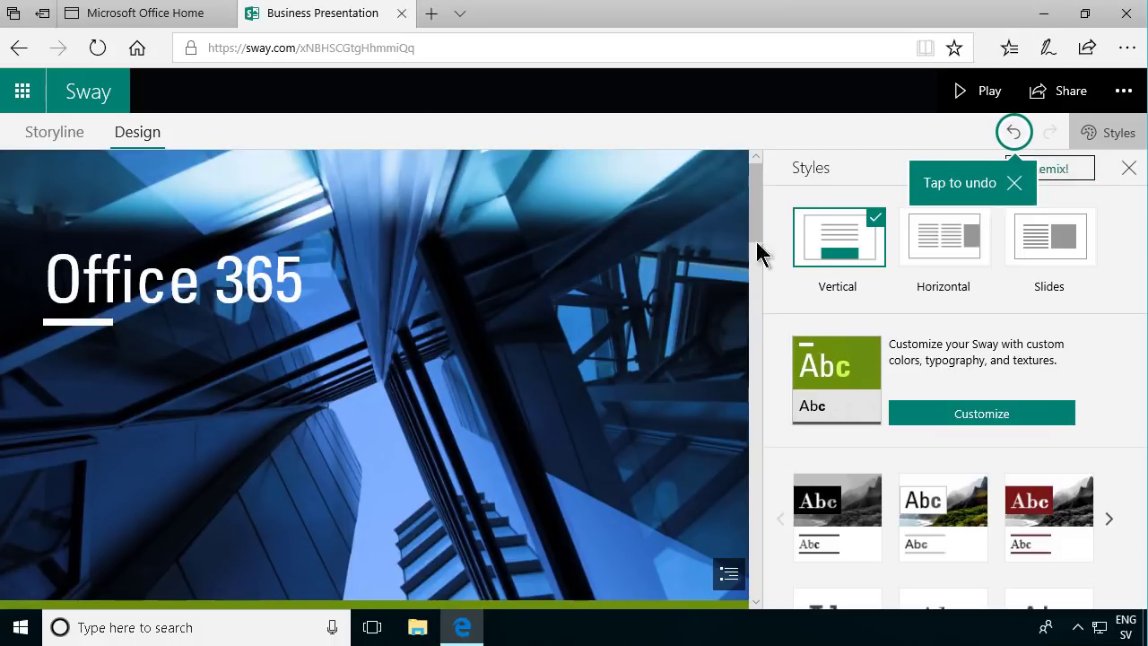
click(1055, 172)
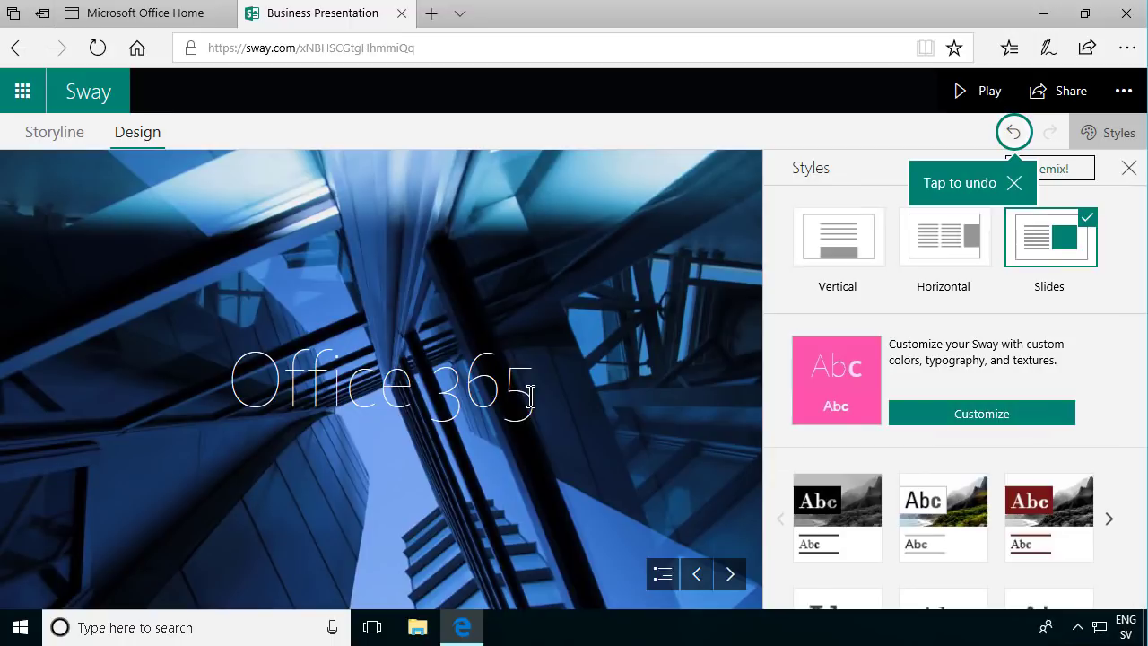
Share the Sway with anyone with a link, inviting people to view, and check the additional sharing options.
click(1059, 93)
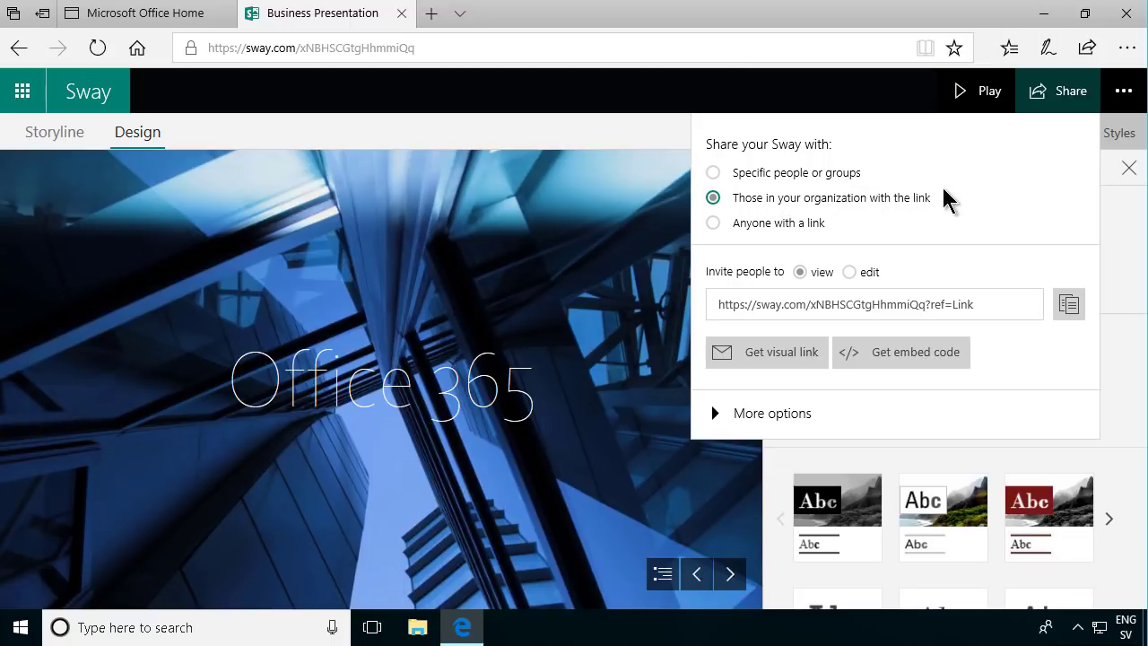
click(712, 224)
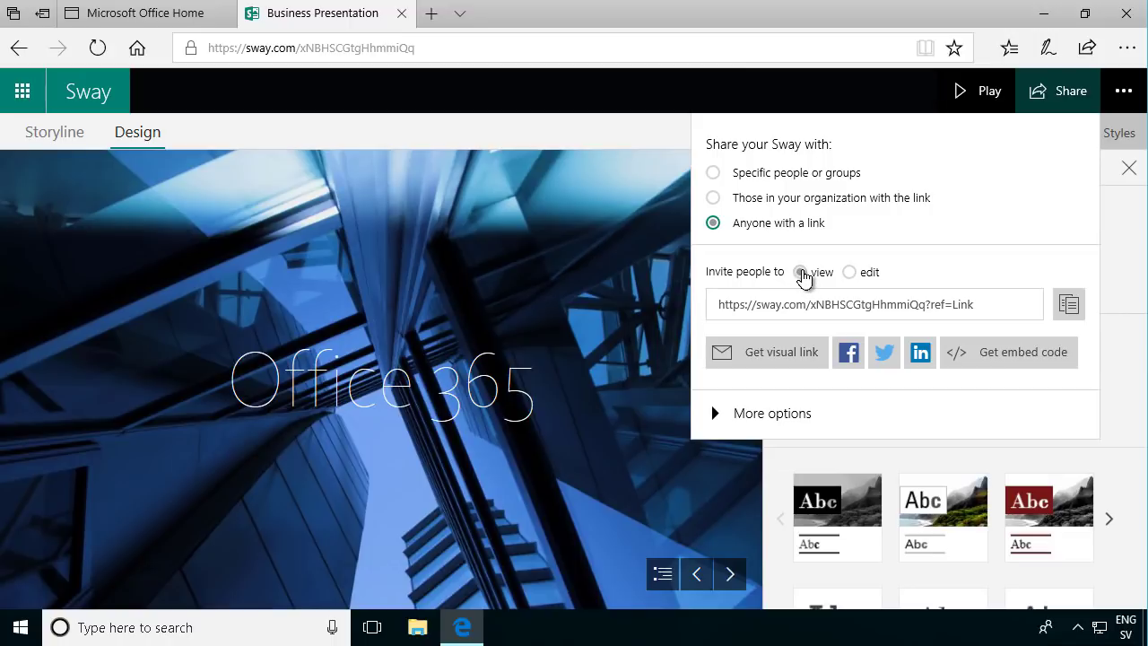
click(800, 273)
click(716, 414)
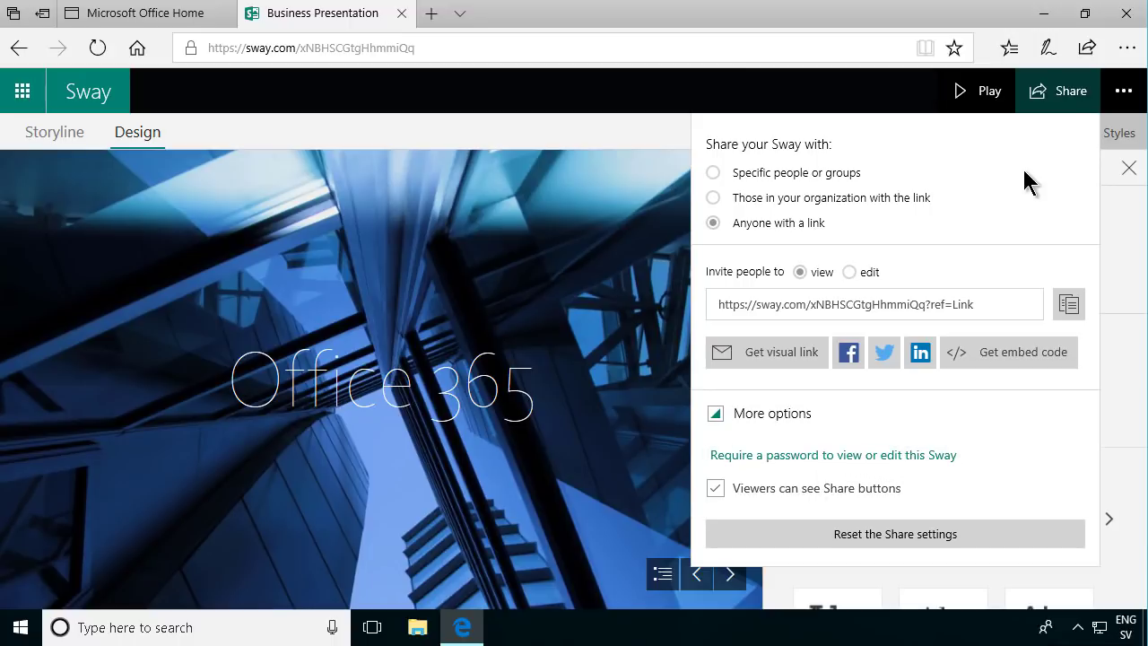
click(1061, 100)
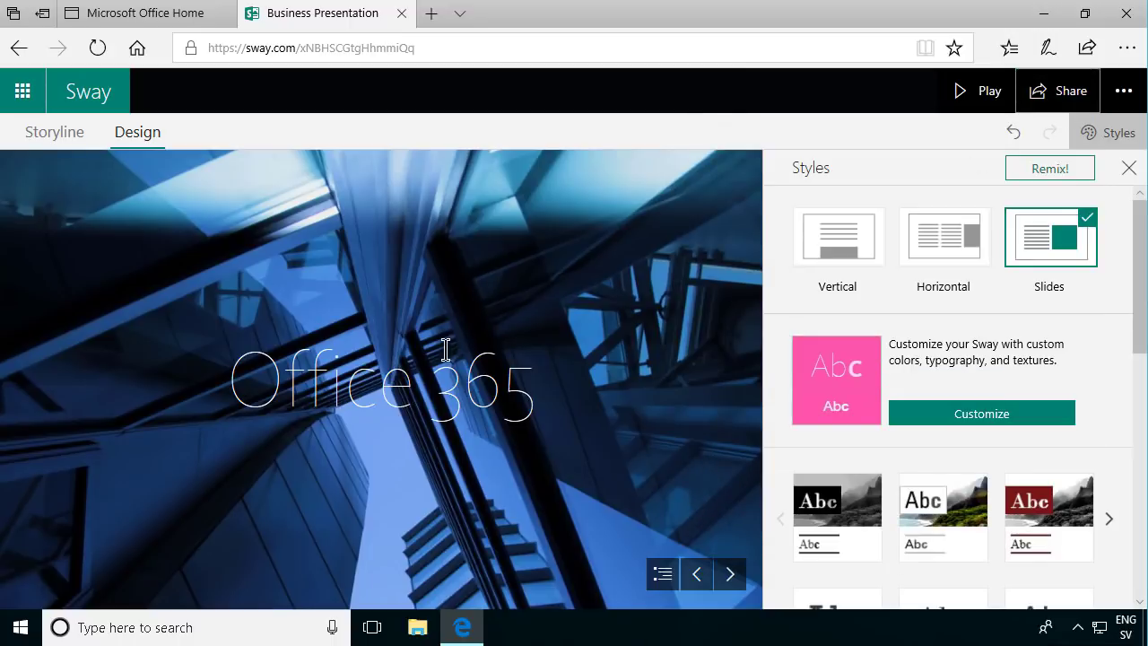